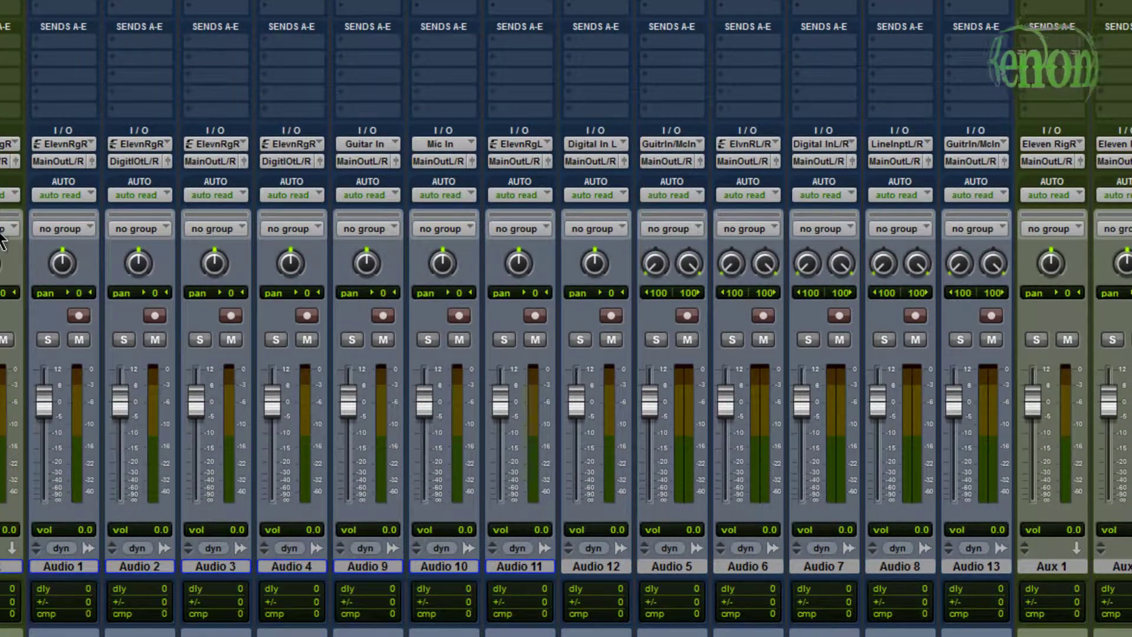
Set the inputs of Audio 1, 2 and 3 to Guitar In one at a time, correcting Audio 2 from Mic In.
click(83, 144)
mouse_move(86, 180)
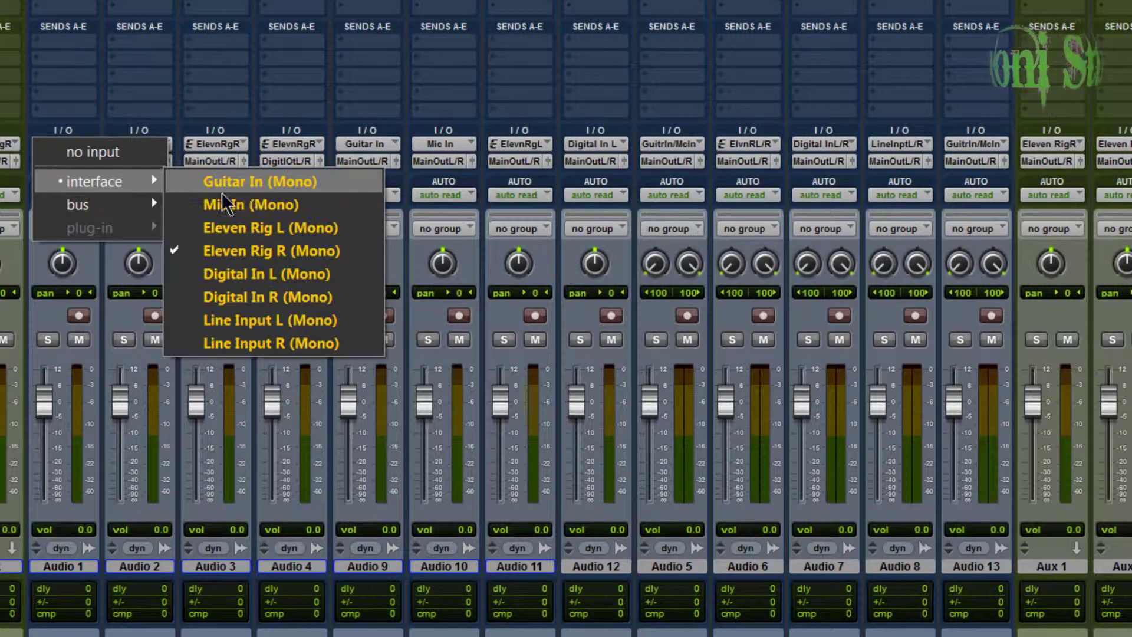
click(290, 186)
click(164, 141)
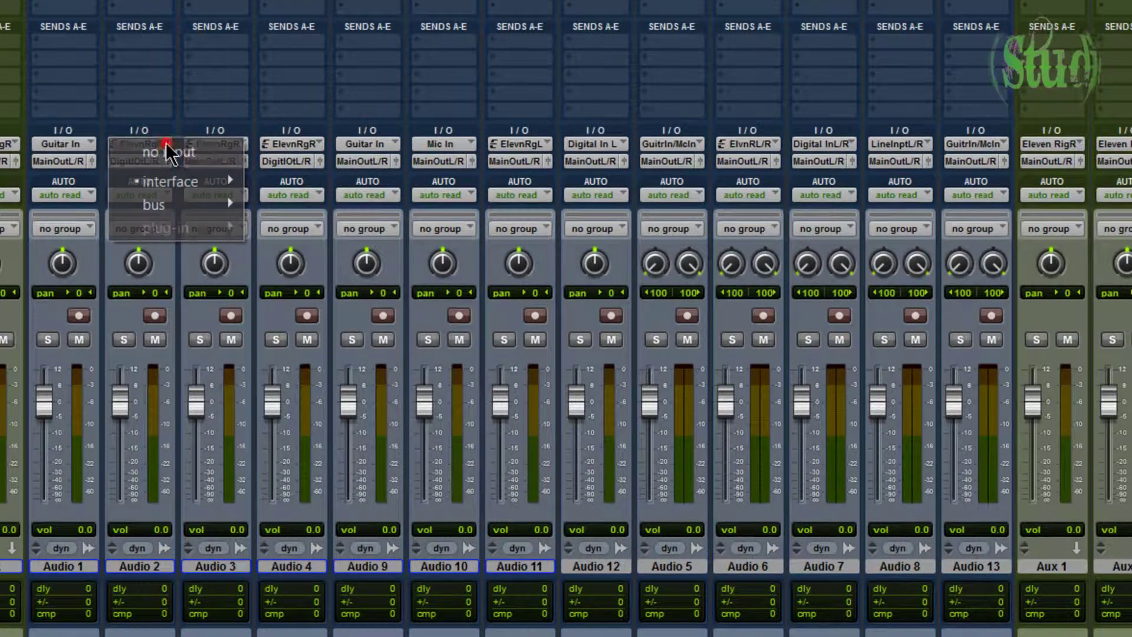
mouse_move(171, 183)
click(366, 197)
click(160, 149)
mouse_move(162, 180)
click(368, 186)
click(214, 145)
click(483, 183)
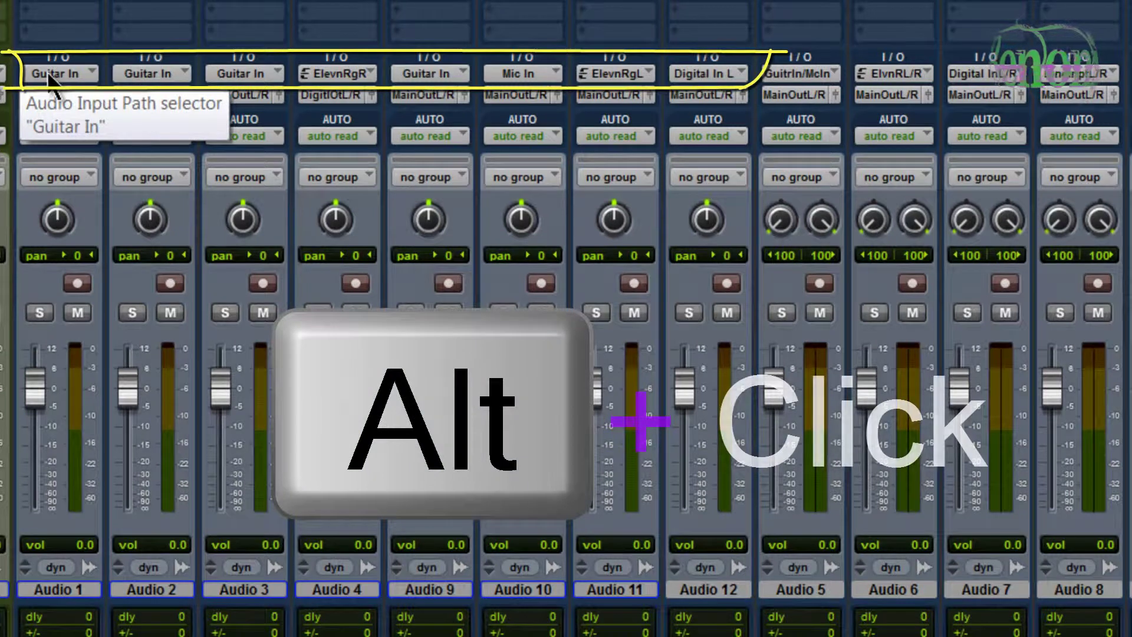
Apply Guitar In (Mono) to every mono track at once with an Alt-click.
alt+click(79, 80)
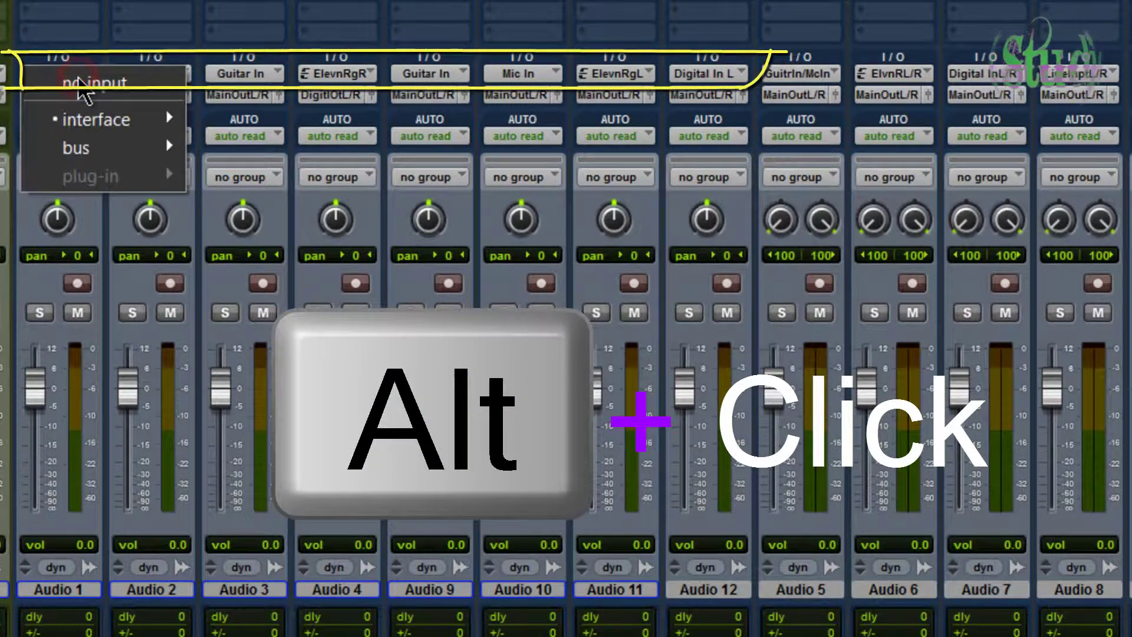
mouse_move(101, 120)
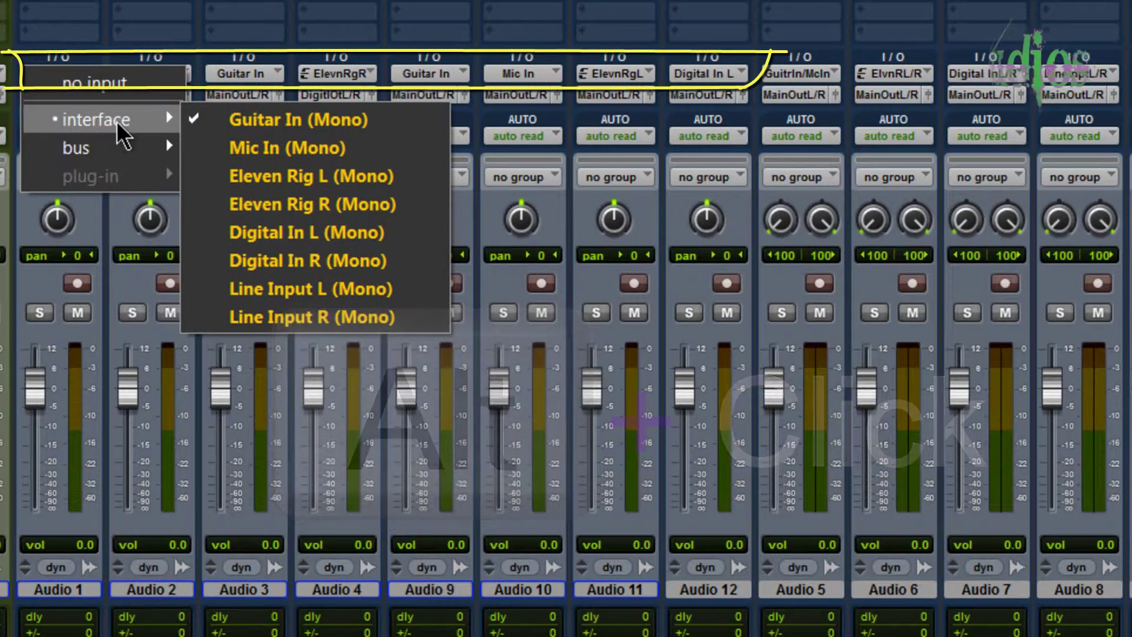
click(316, 119)
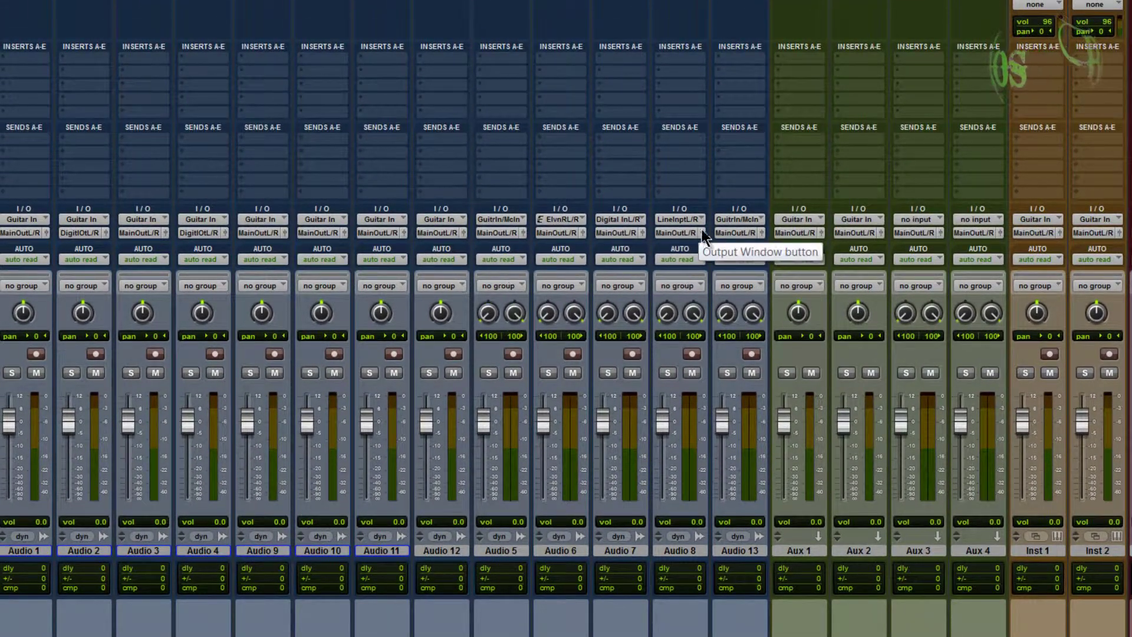
Give Audio 5 a stereo input, then set Line Input L/R (Stereo) on all stereo tracks.
click(505, 216)
mouse_move(518, 248)
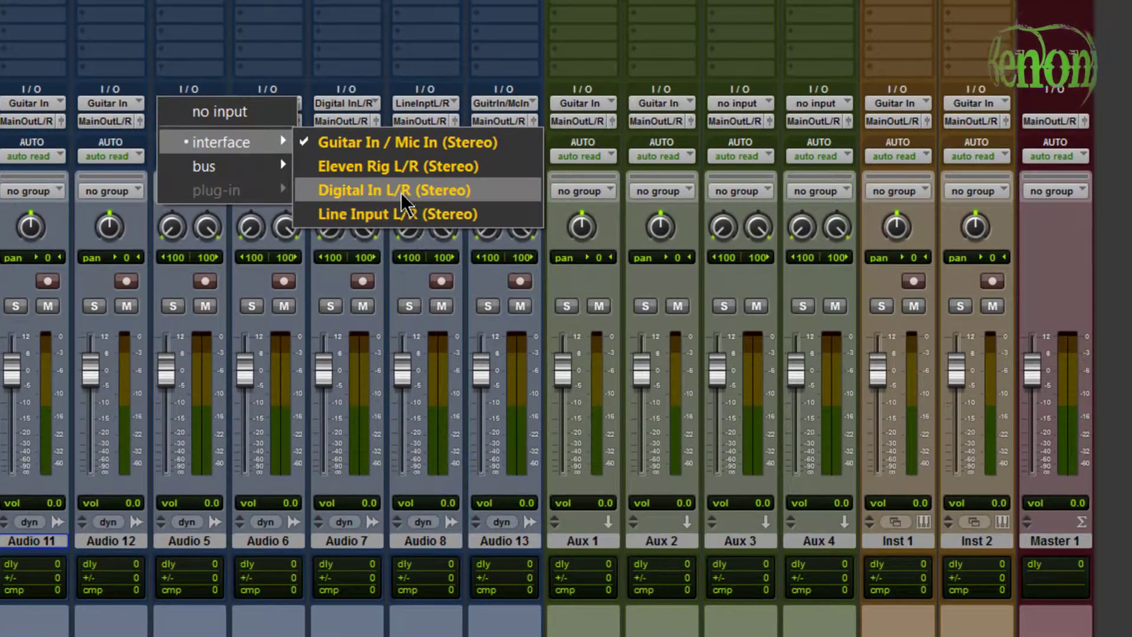
alt+click(566, 220)
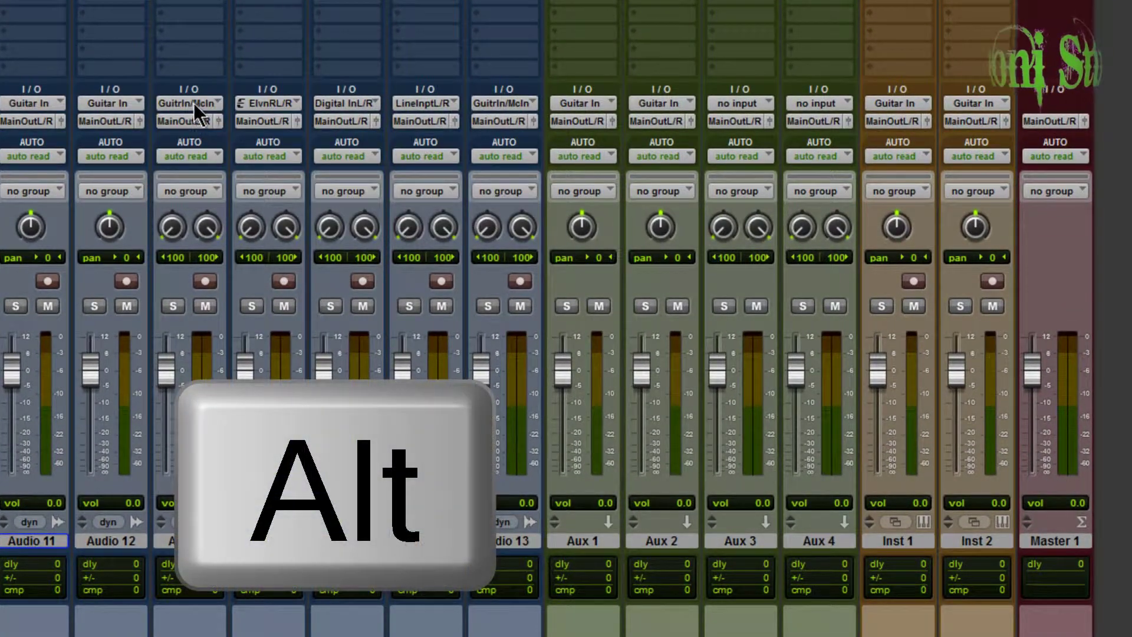
alt+click(199, 104)
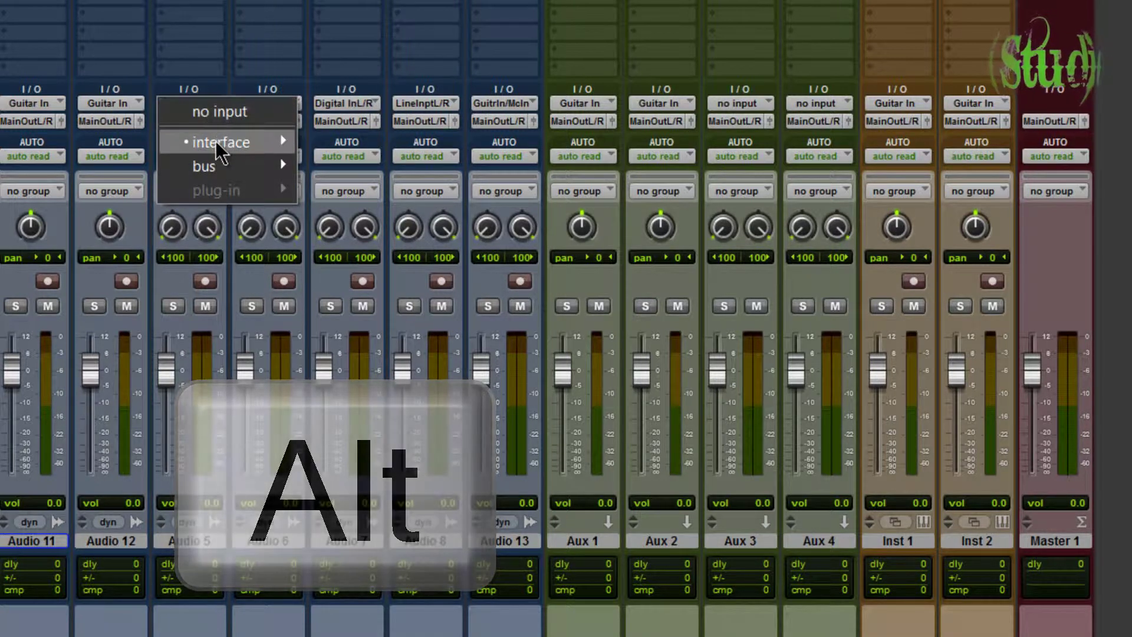
mouse_move(215, 141)
alt+click(354, 214)
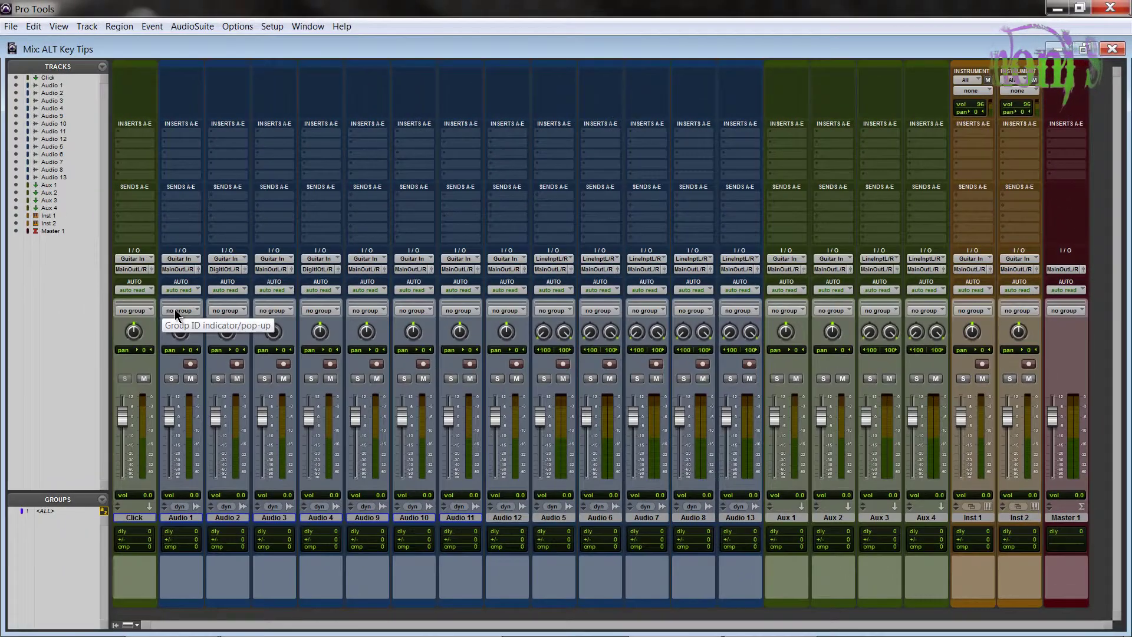
Route every track's output to Digital Out L/R from Audio 1's output selector.
click(180, 269)
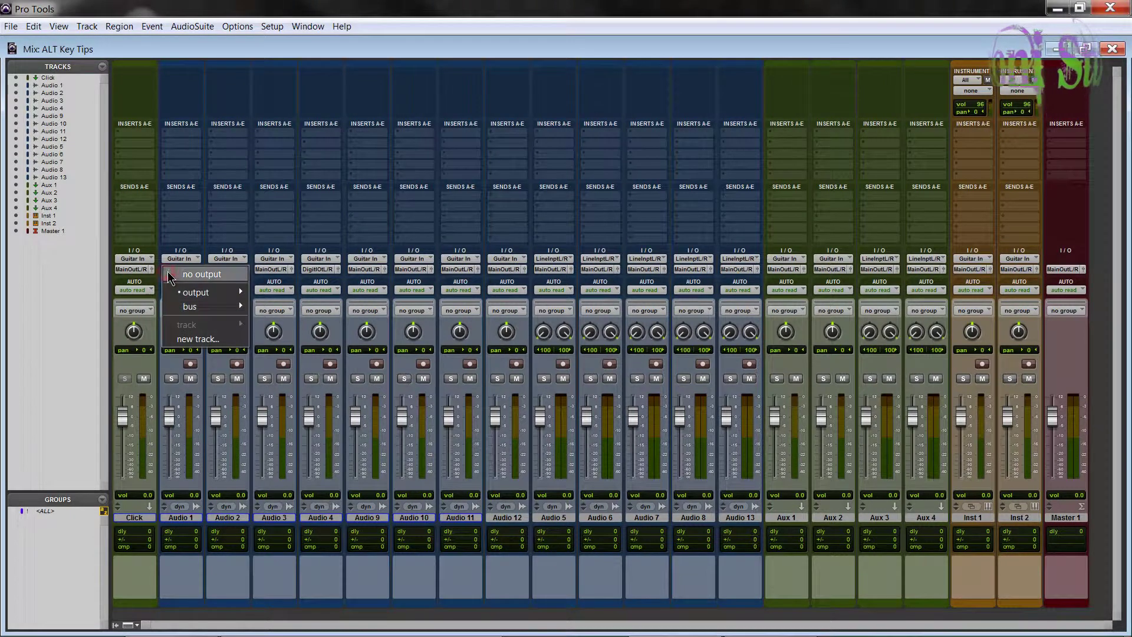
mouse_move(186, 295)
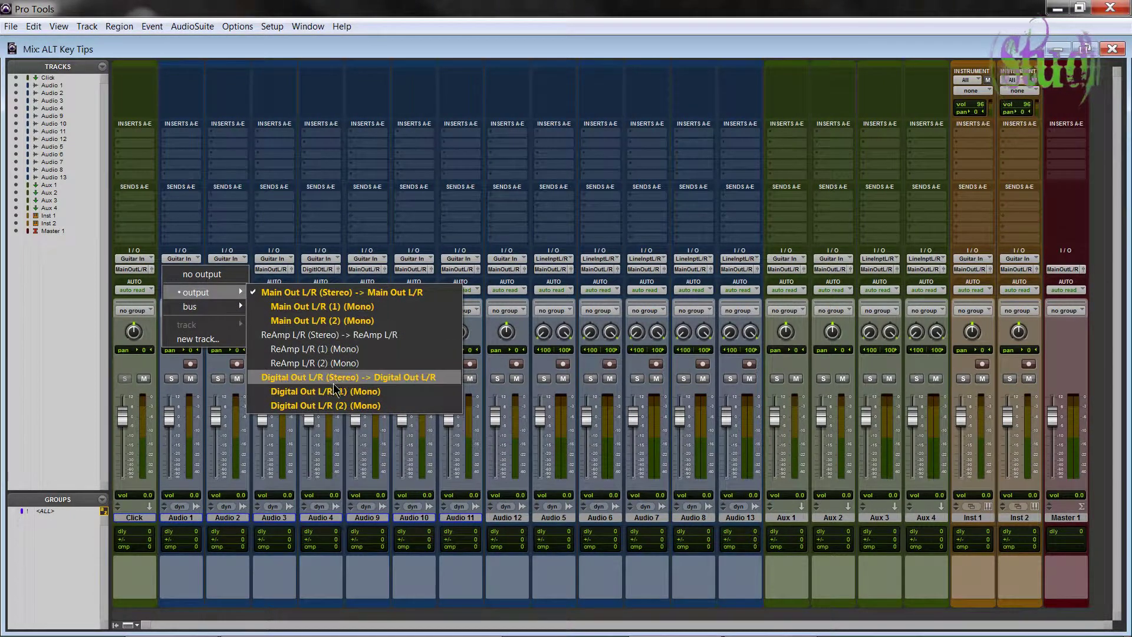
click(318, 165)
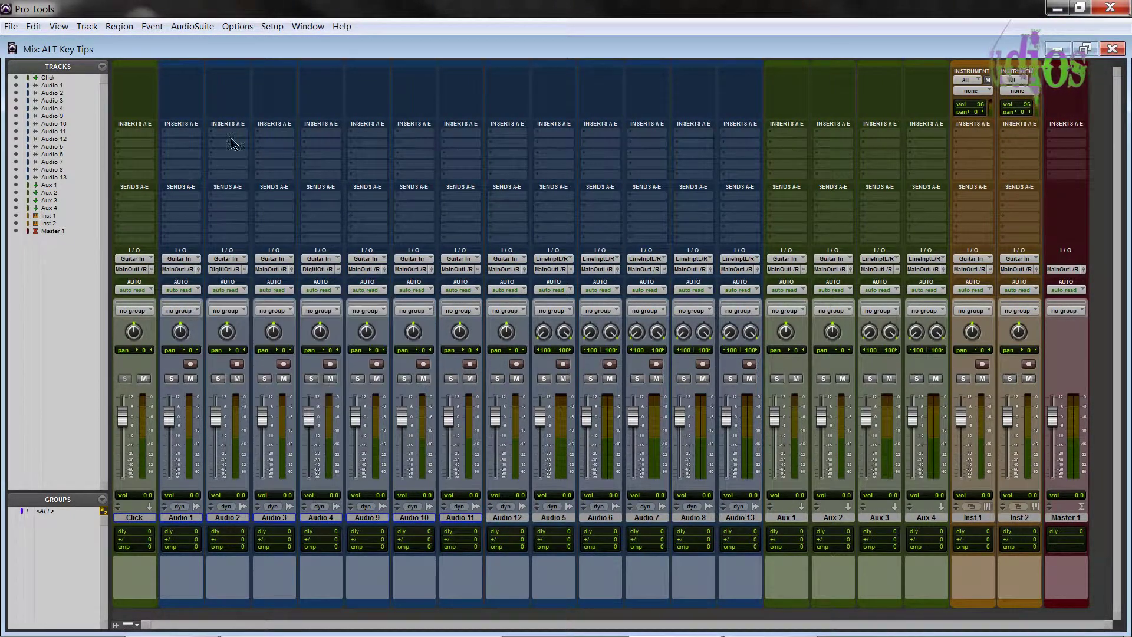
click(178, 270)
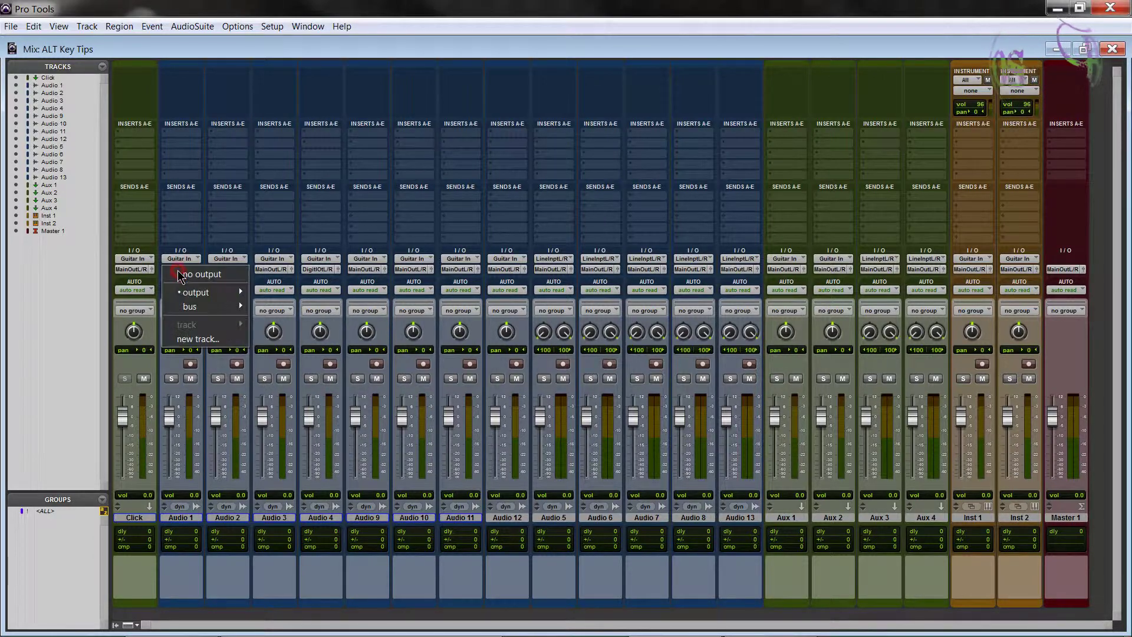
mouse_move(214, 292)
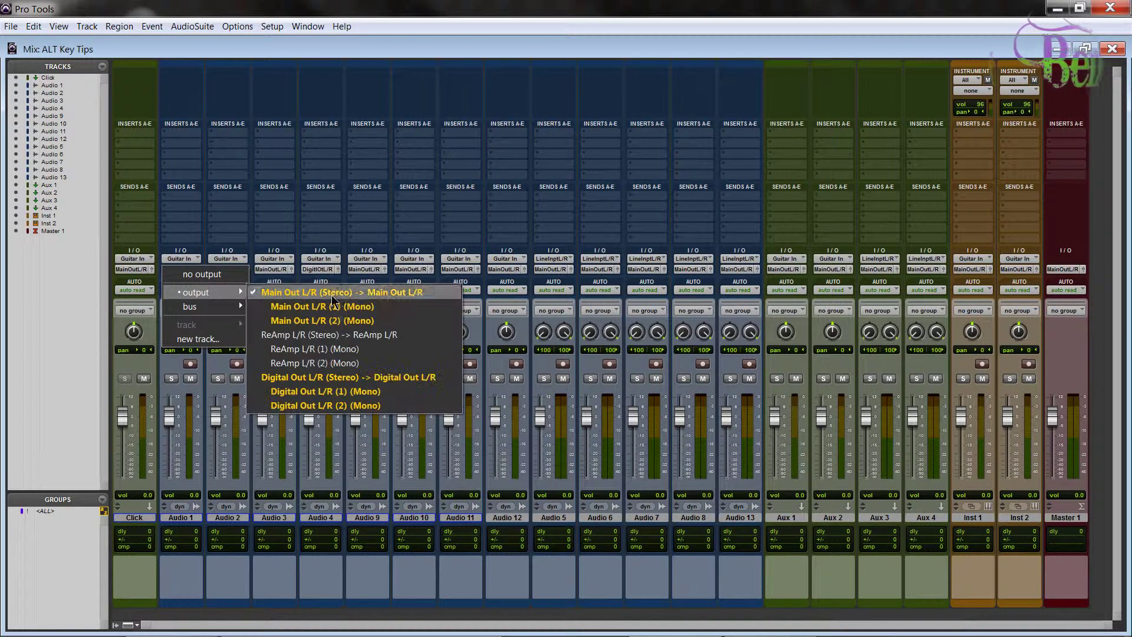
alt+click(299, 368)
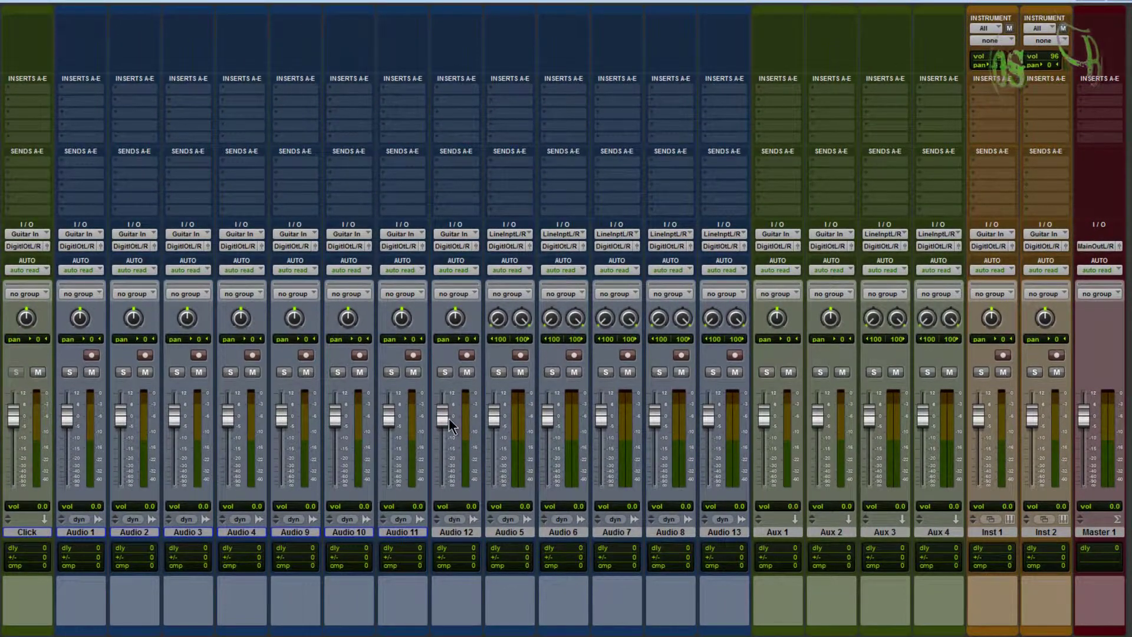
Route every track's output back to Main Out L/R.
alt+click(82, 248)
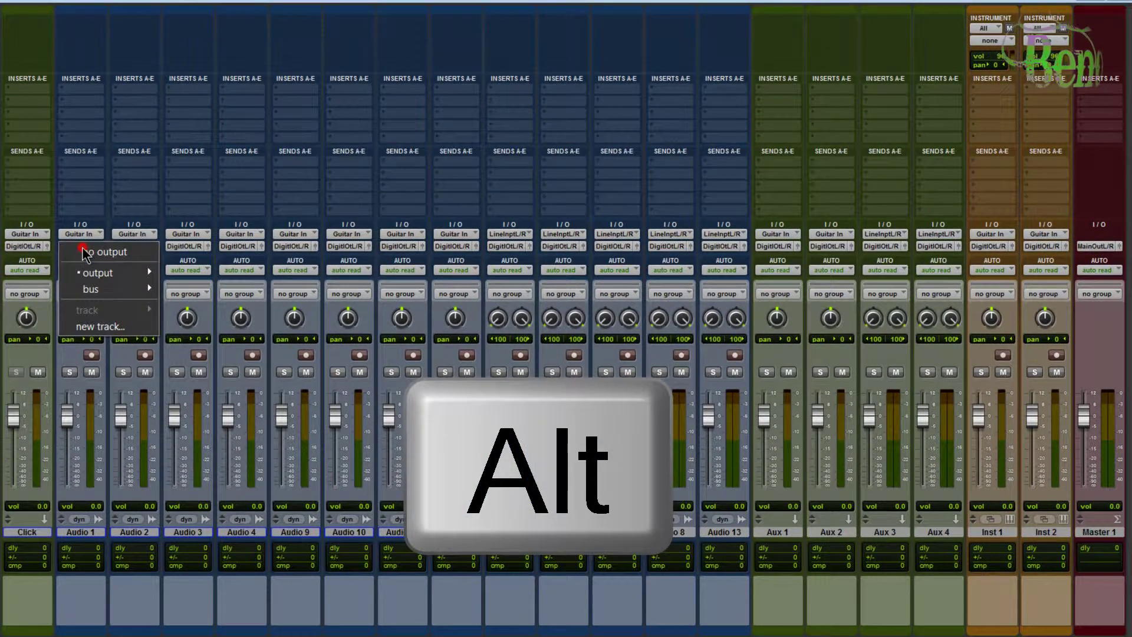
mouse_move(98, 273)
alt+click(220, 259)
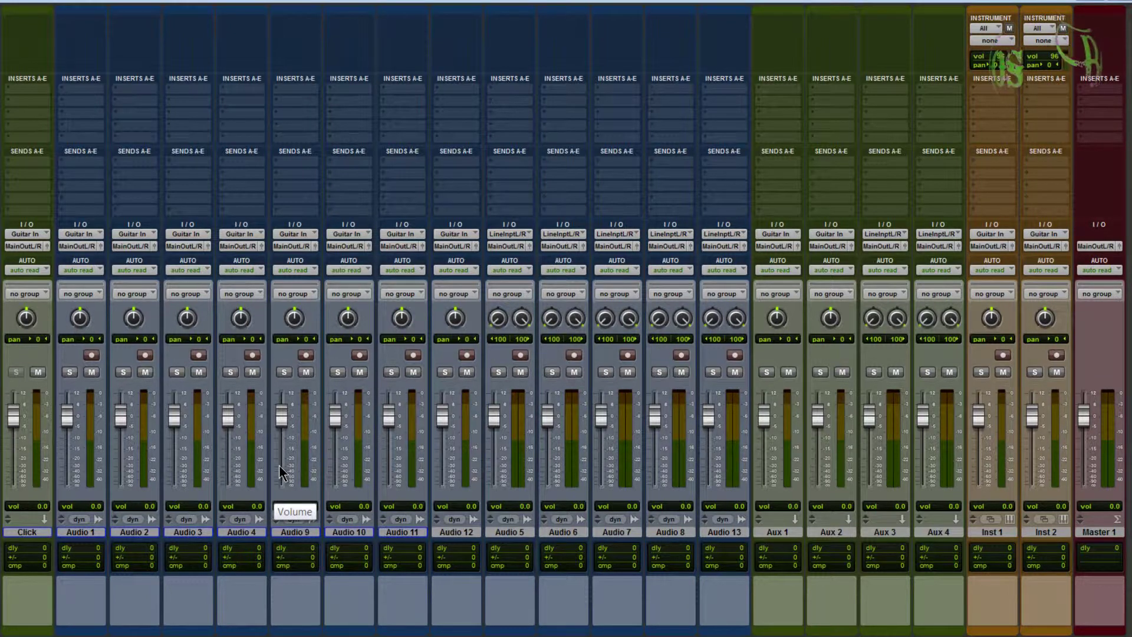
Select tracks Audio 1, 3, 4 and 11 together.
key(shift)
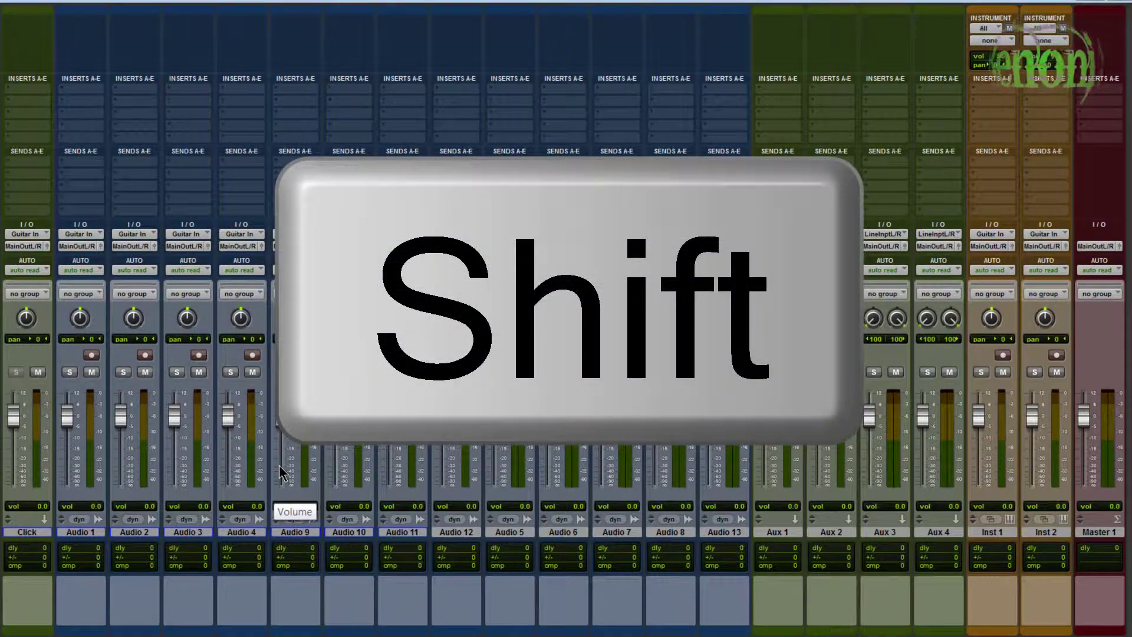
shift+click(80, 532)
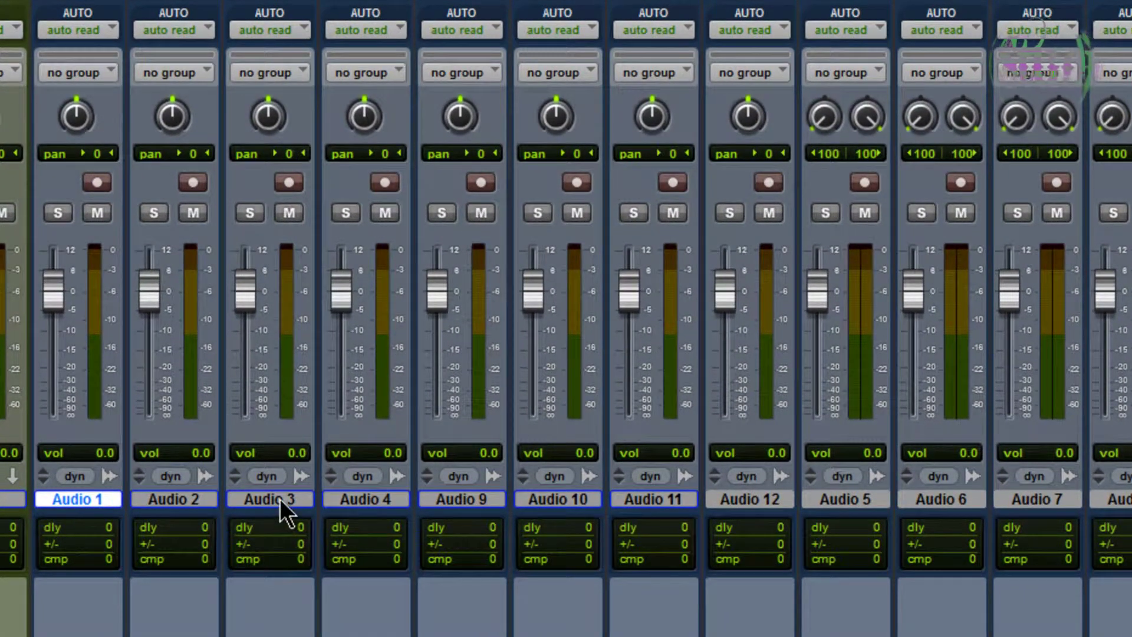
shift+click(280, 499)
shift+click(372, 506)
shift+click(667, 504)
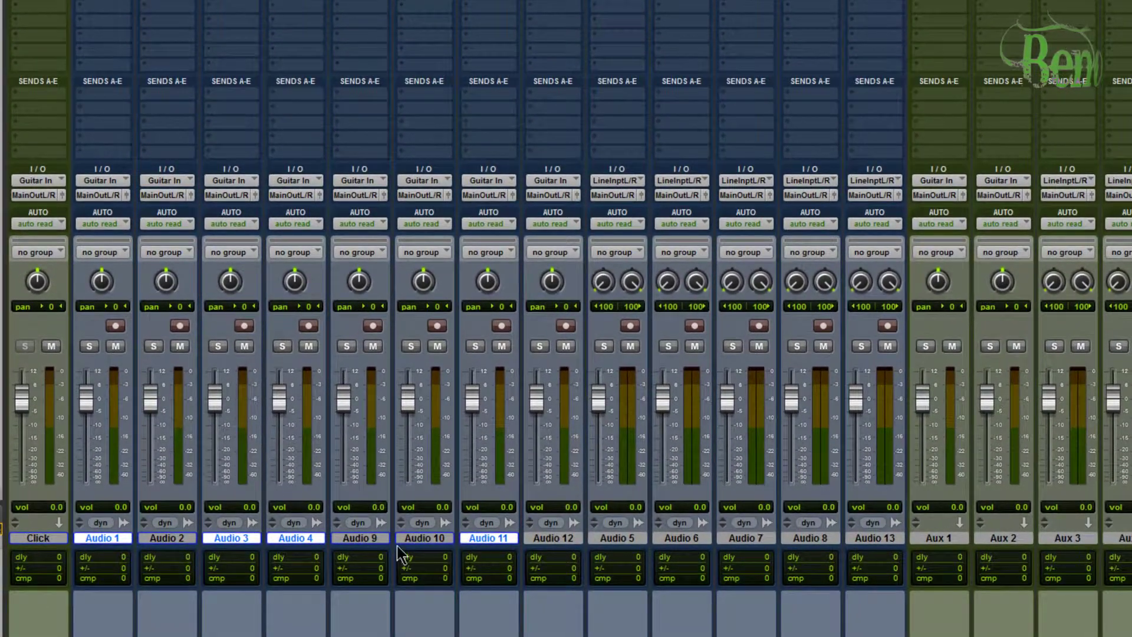
Assign Mic In as the input of Audio 1.
click(115, 185)
mouse_move(132, 212)
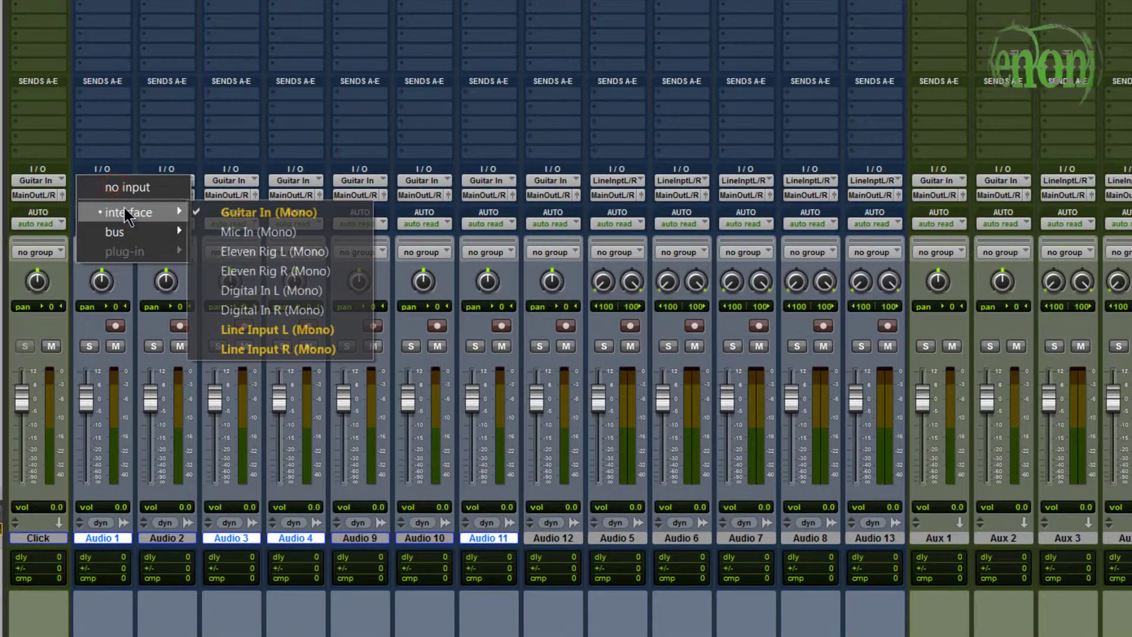
click(352, 567)
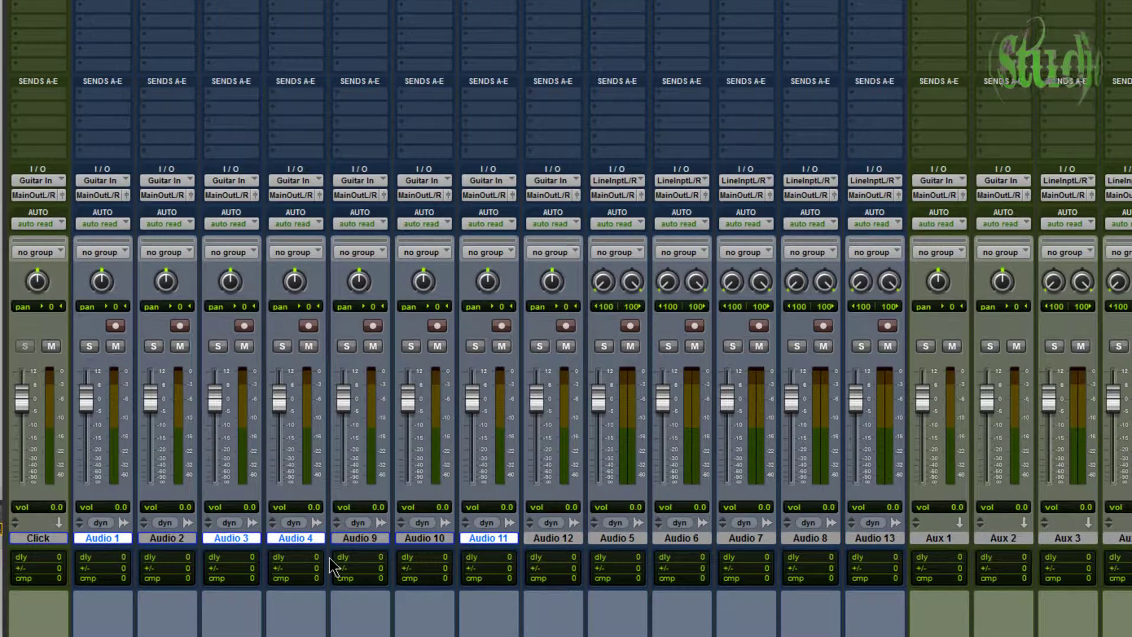
click(100, 180)
mouse_move(123, 207)
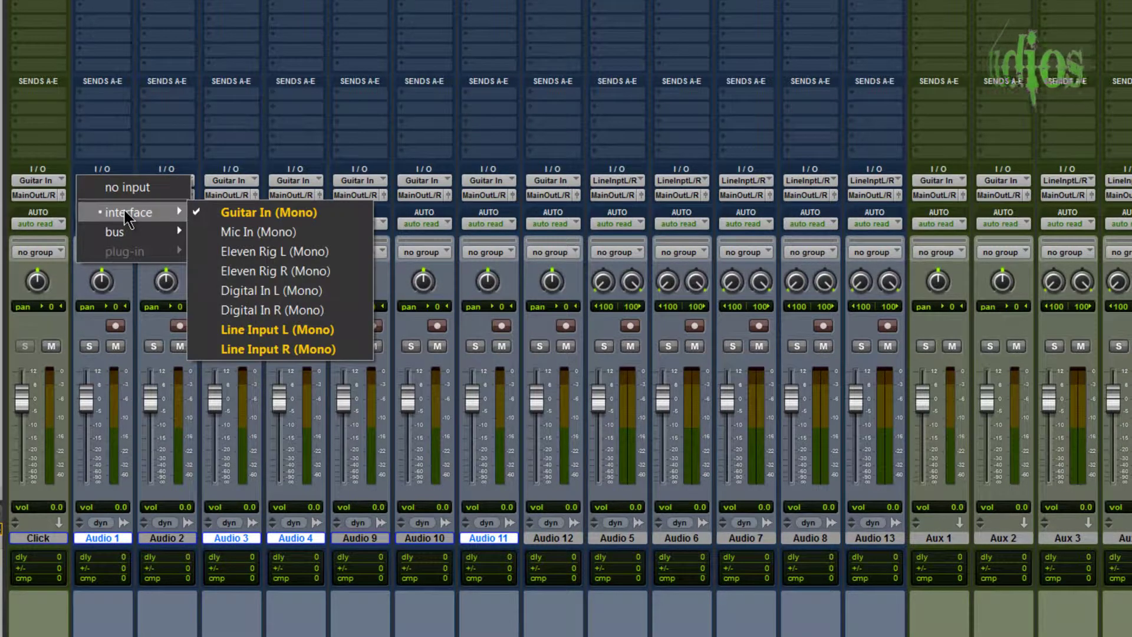
click(238, 235)
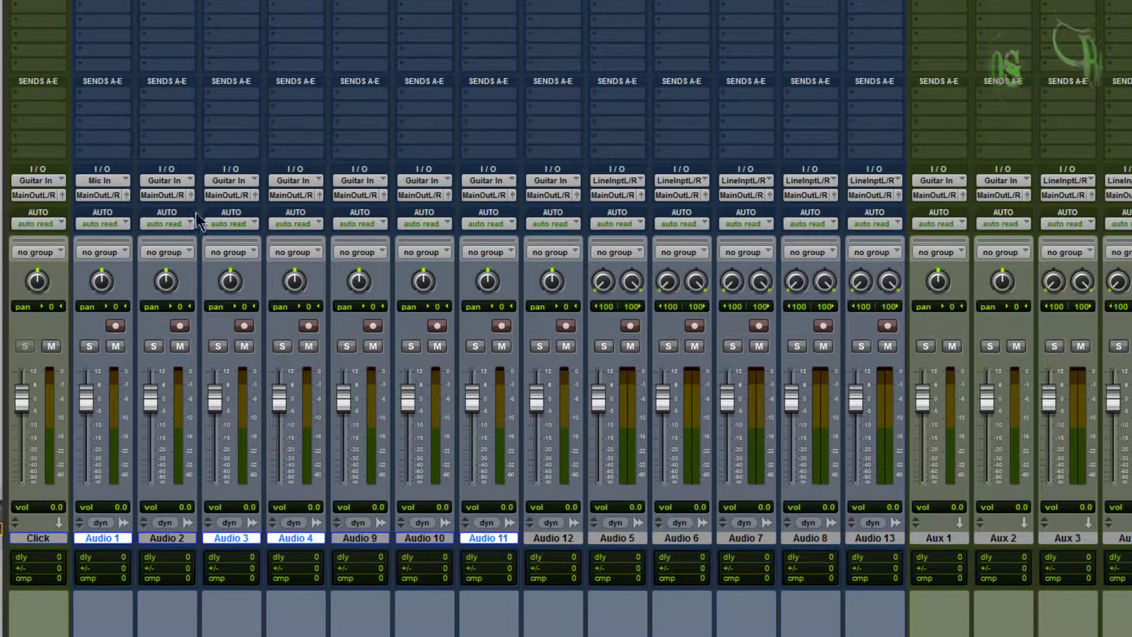
Set Mic In (Mono) as the input on every mono track with an Alt-click.
key(alt)
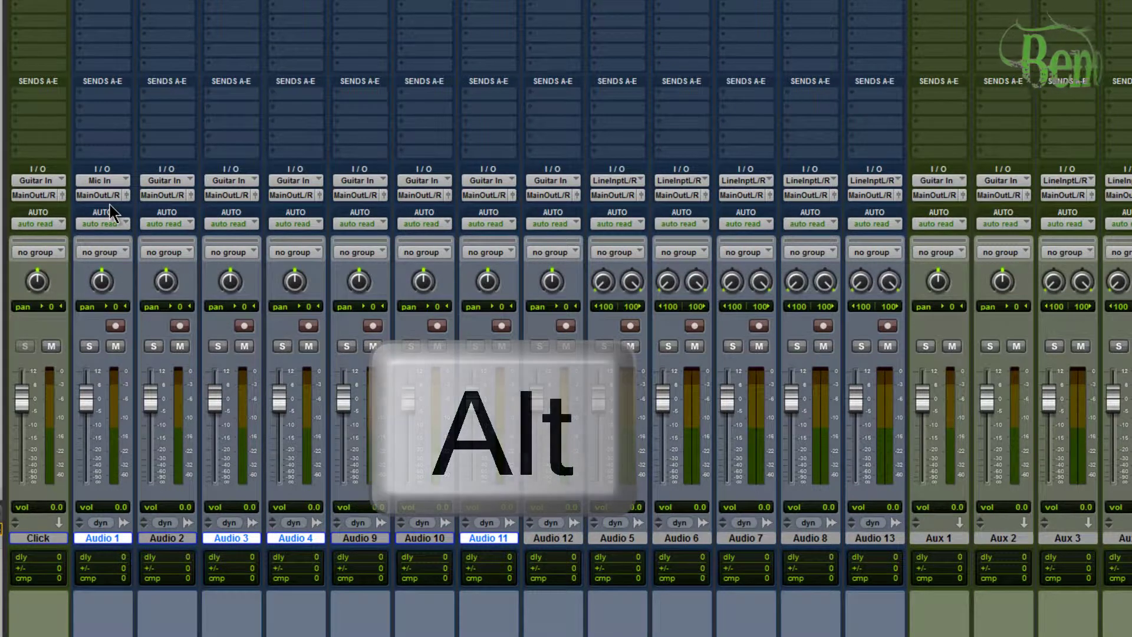
alt+click(101, 180)
mouse_move(115, 216)
alt+click(218, 231)
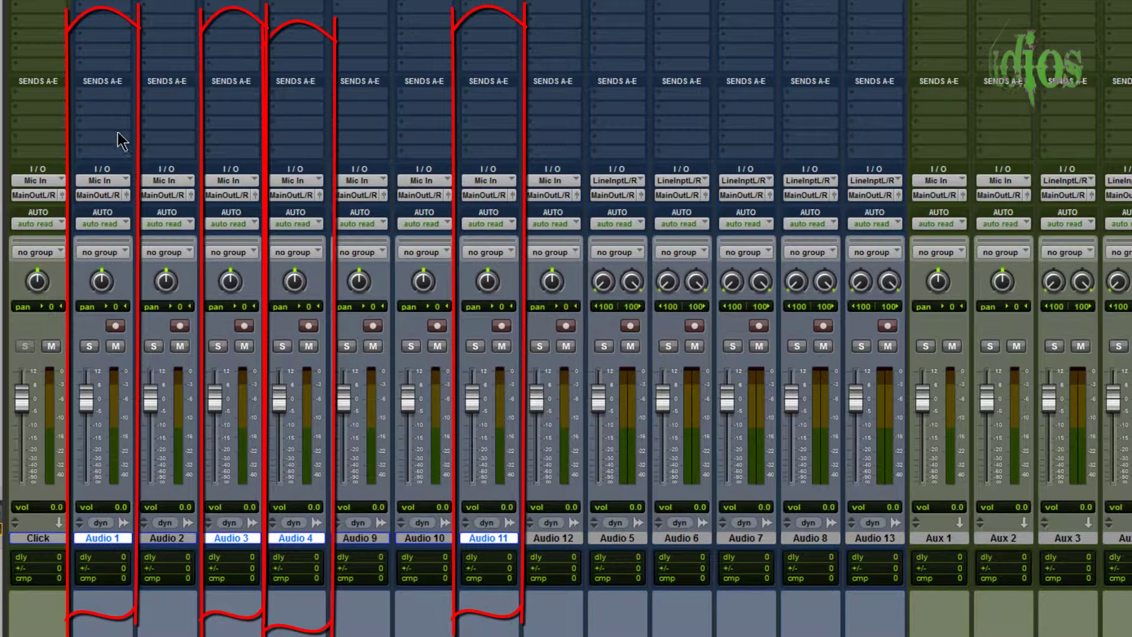
Revert Audio 1–4, 9–12 and Aux 1–2 inputs to Guitar In (Mono).
click(111, 182)
mouse_move(136, 212)
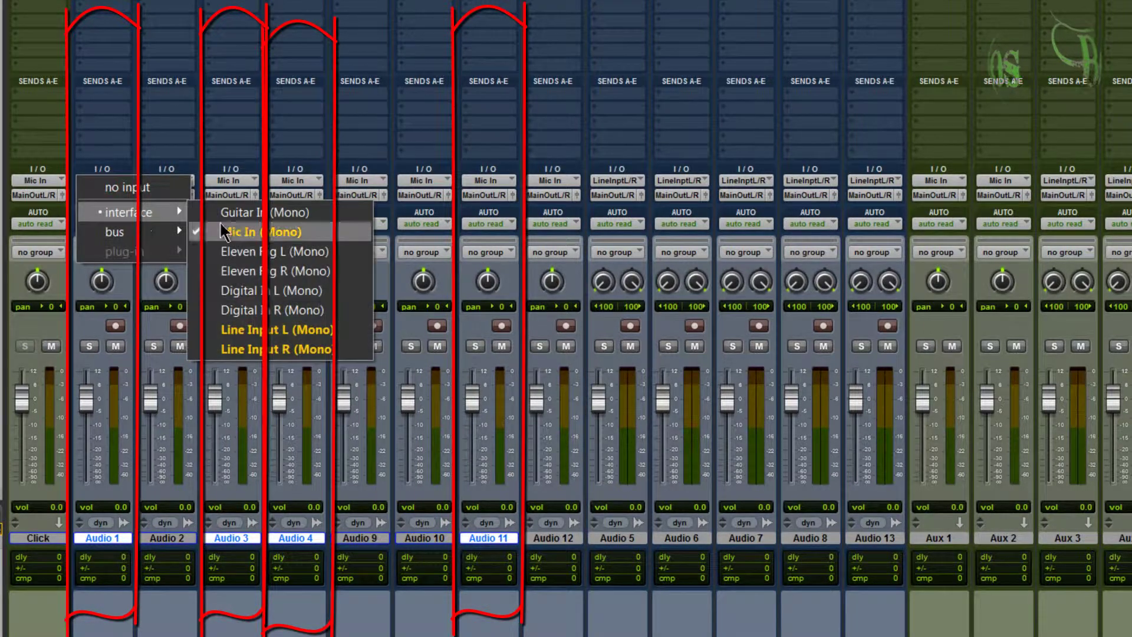
alt+click(253, 215)
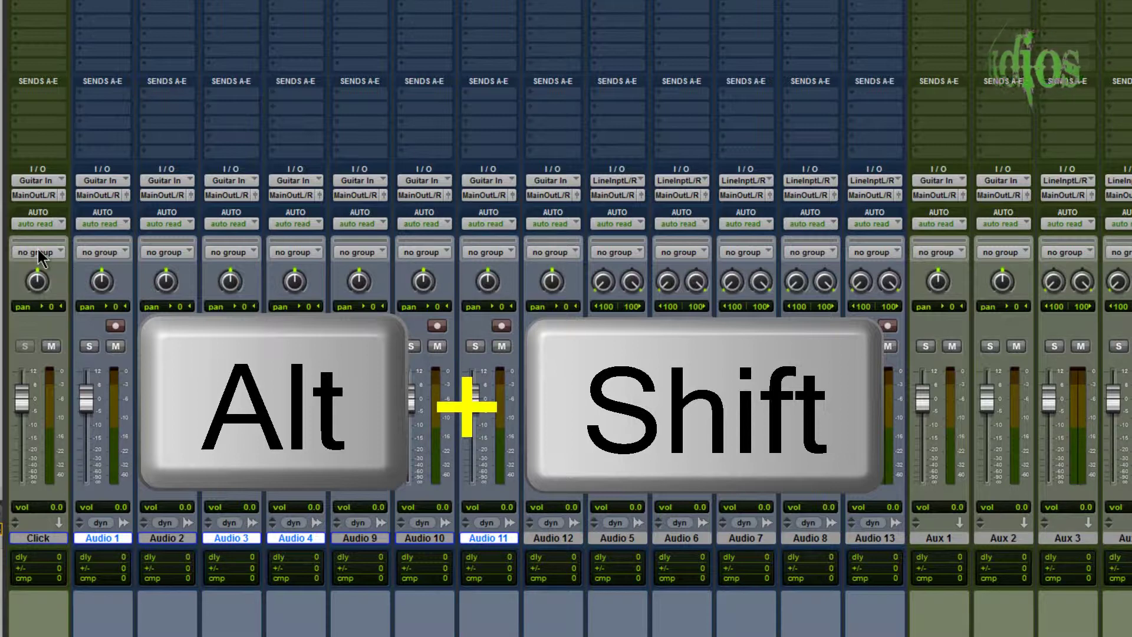
Give selected tracks Audio 1, 3, 4 and 11 Mic In input and ReAmp L/R (Stereo) output.
alt+shift+click(112, 178)
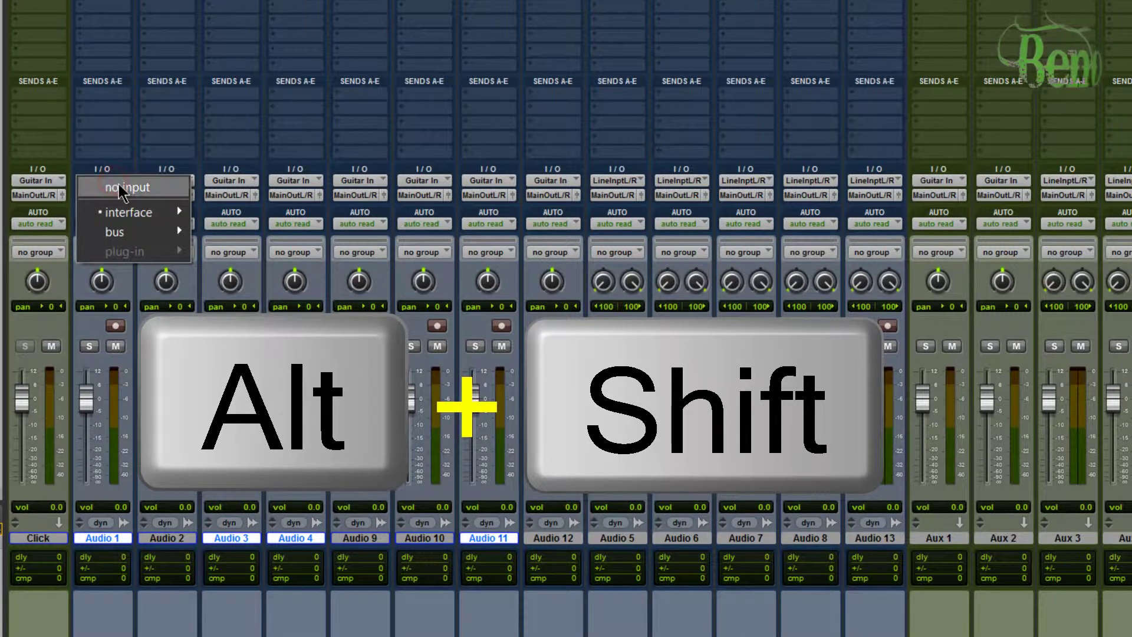
mouse_move(153, 213)
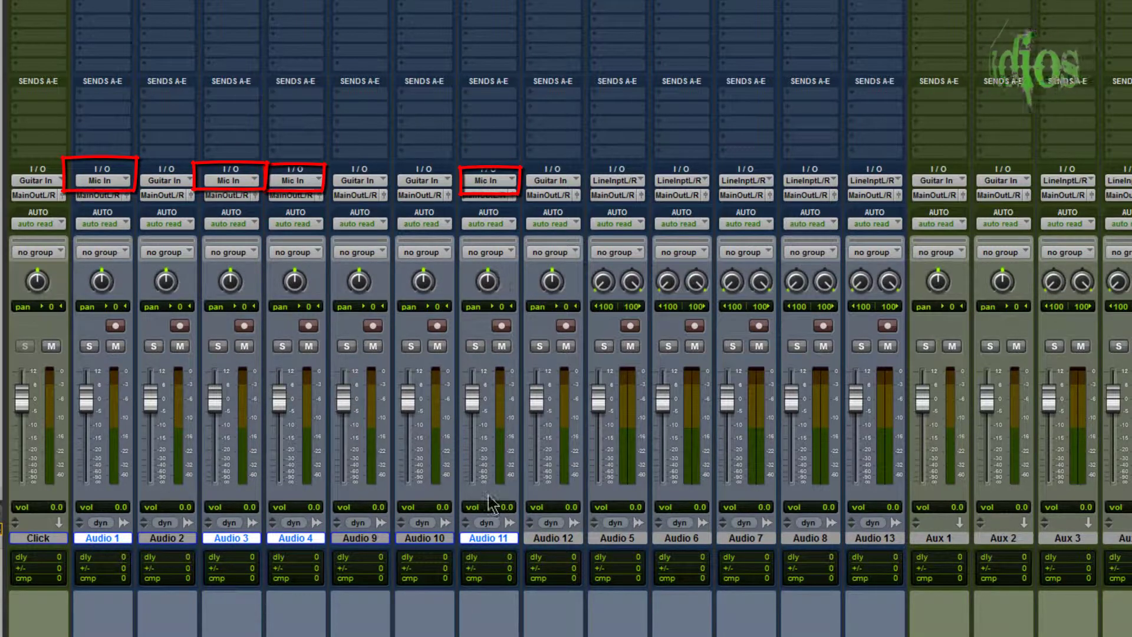
click(105, 200)
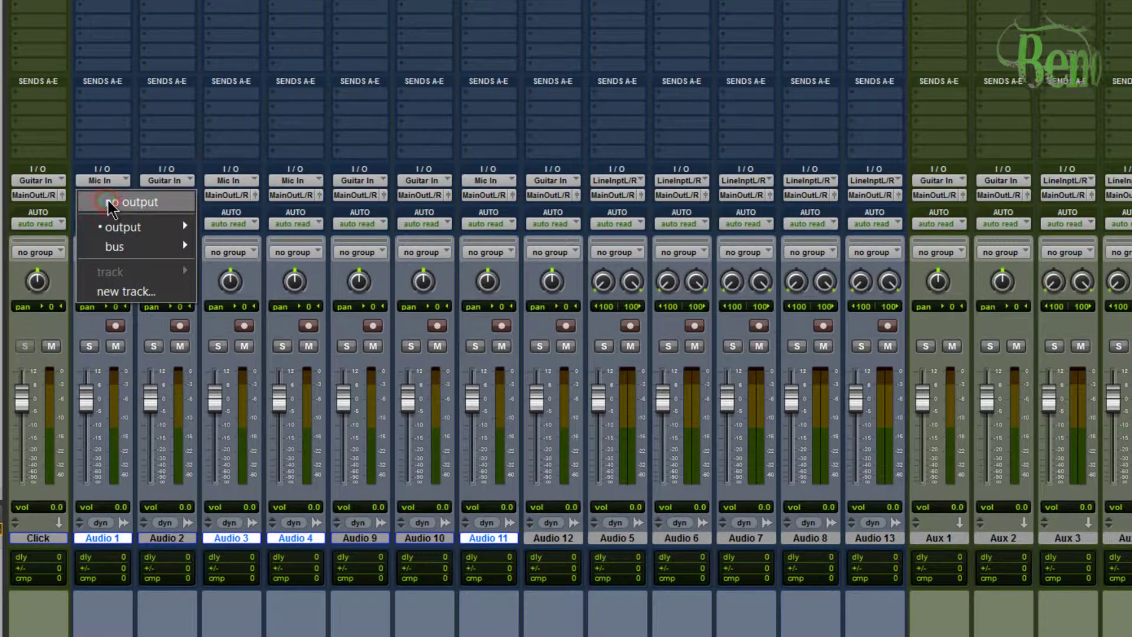
mouse_move(124, 224)
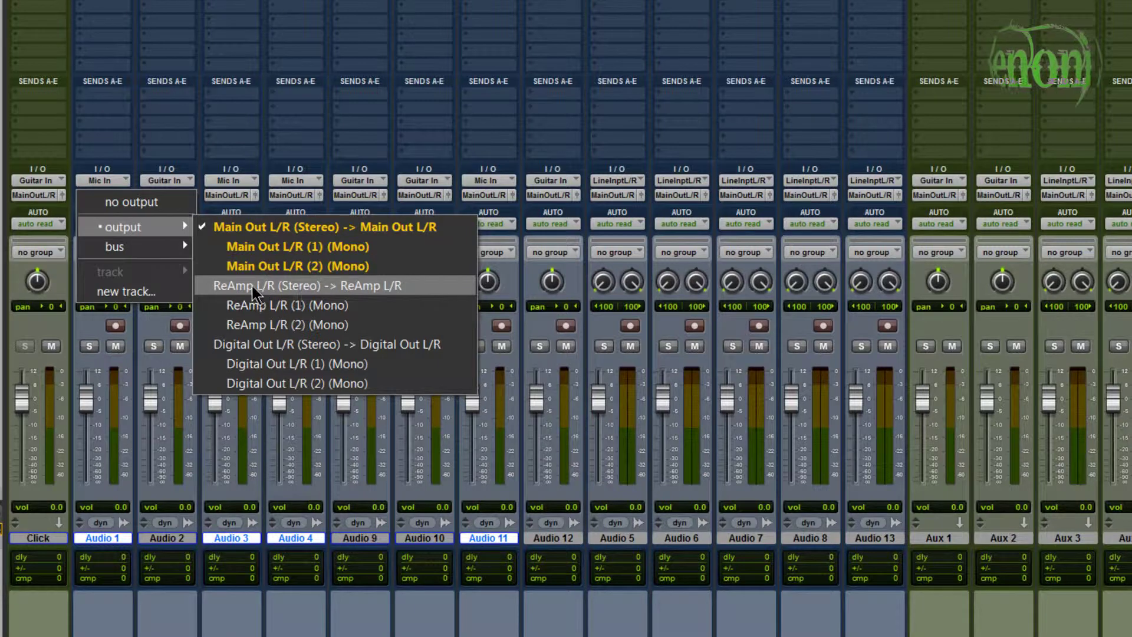
alt+shift+click(317, 289)
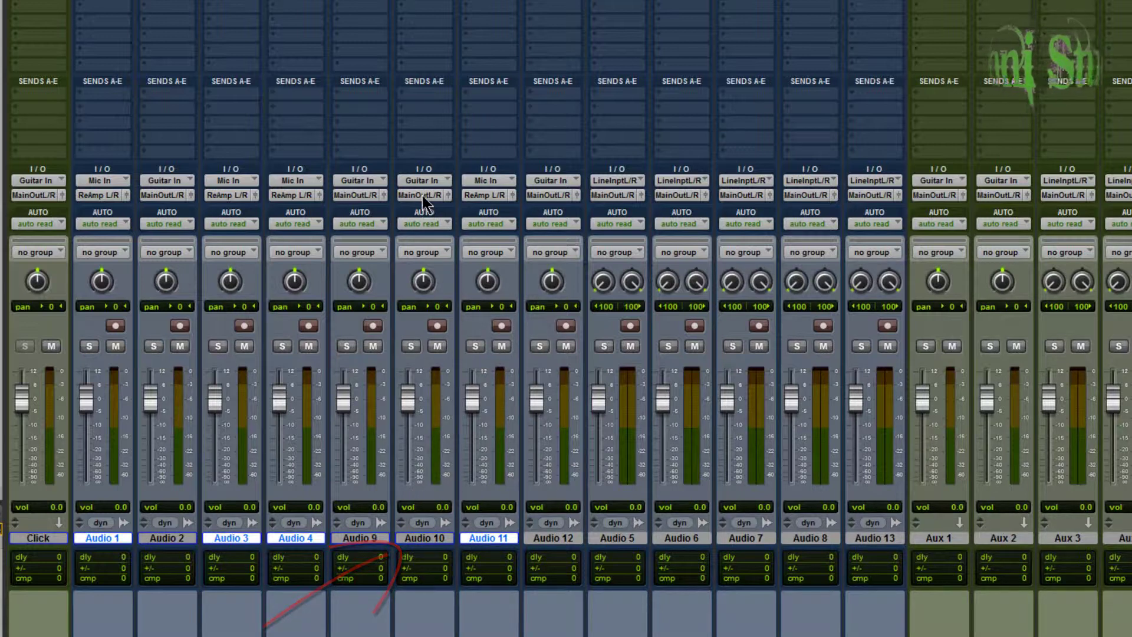
Feed the selected Audio 1, 3, 4, 10 and 11 from Eleven Rig L (Mono) via Audio 10's selector.
click(424, 181)
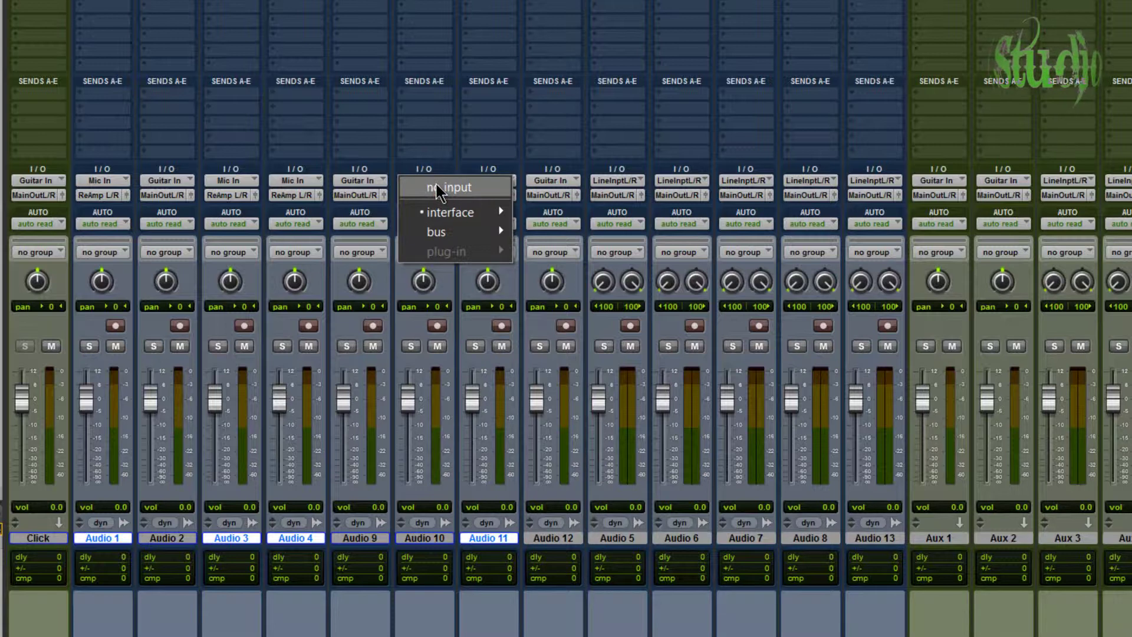
mouse_move(451, 216)
alt+shift+click(599, 254)
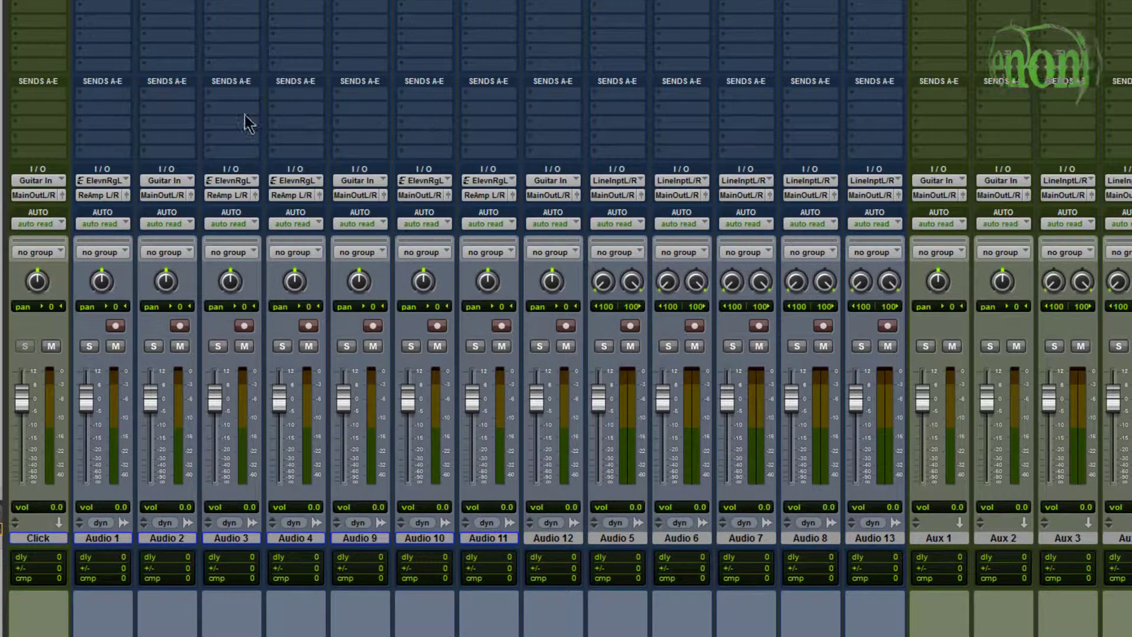
alt+click(114, 104)
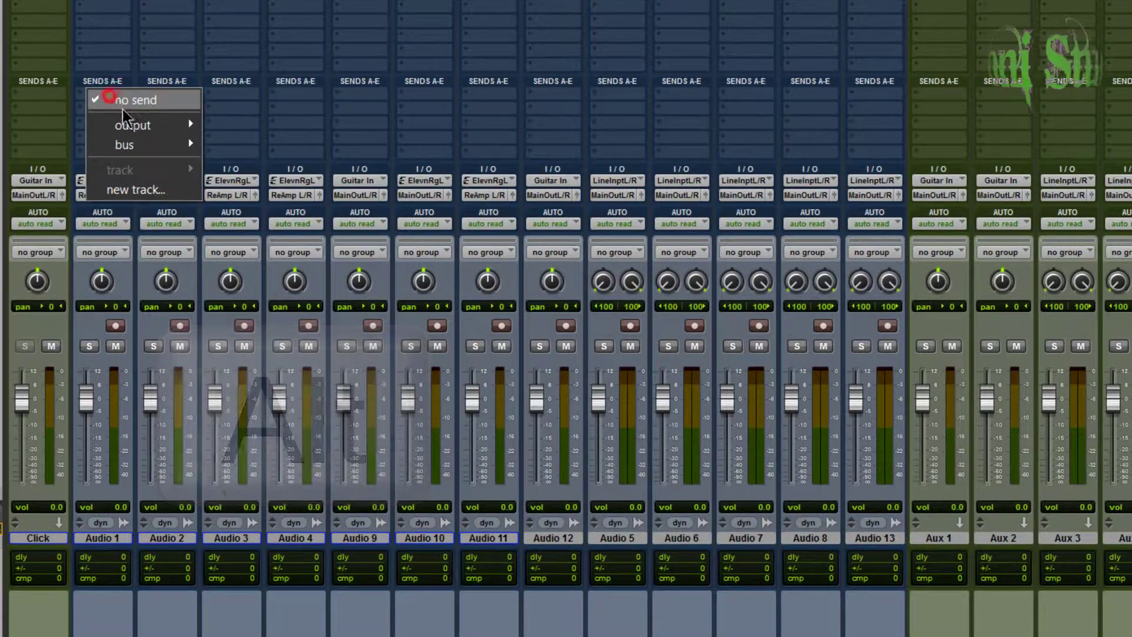
mouse_move(138, 145)
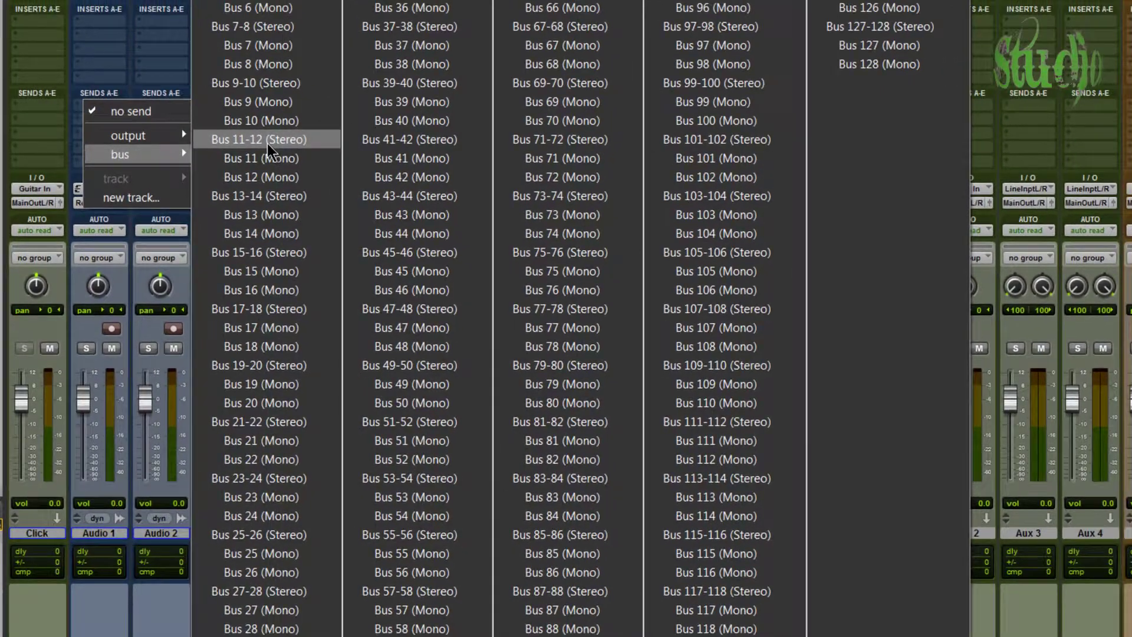
click(295, 124)
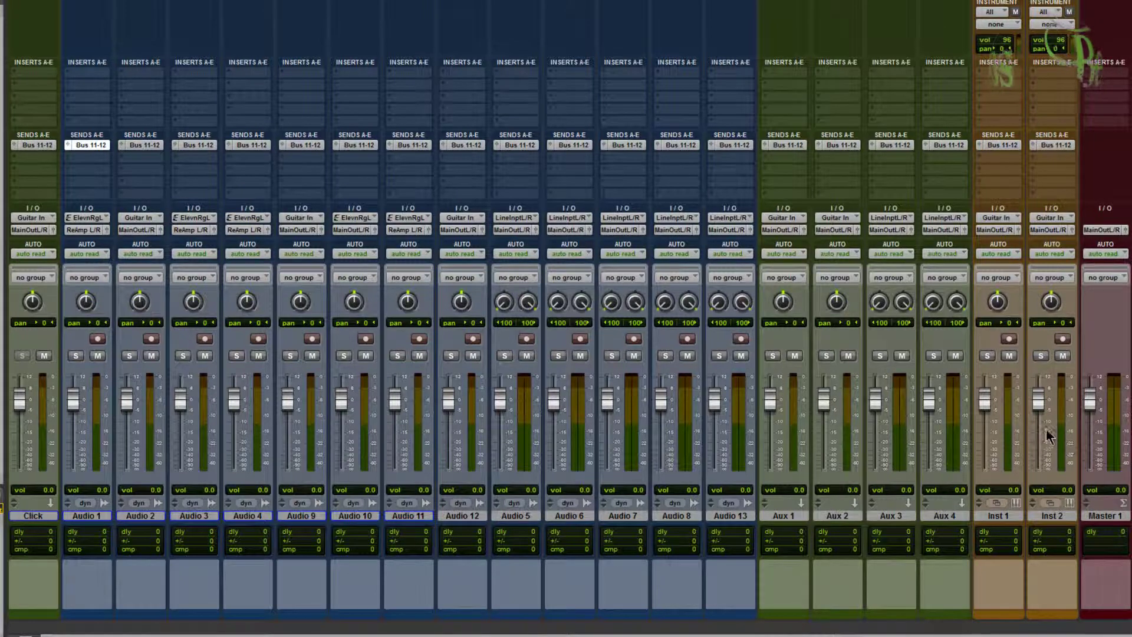
alt+click(94, 154)
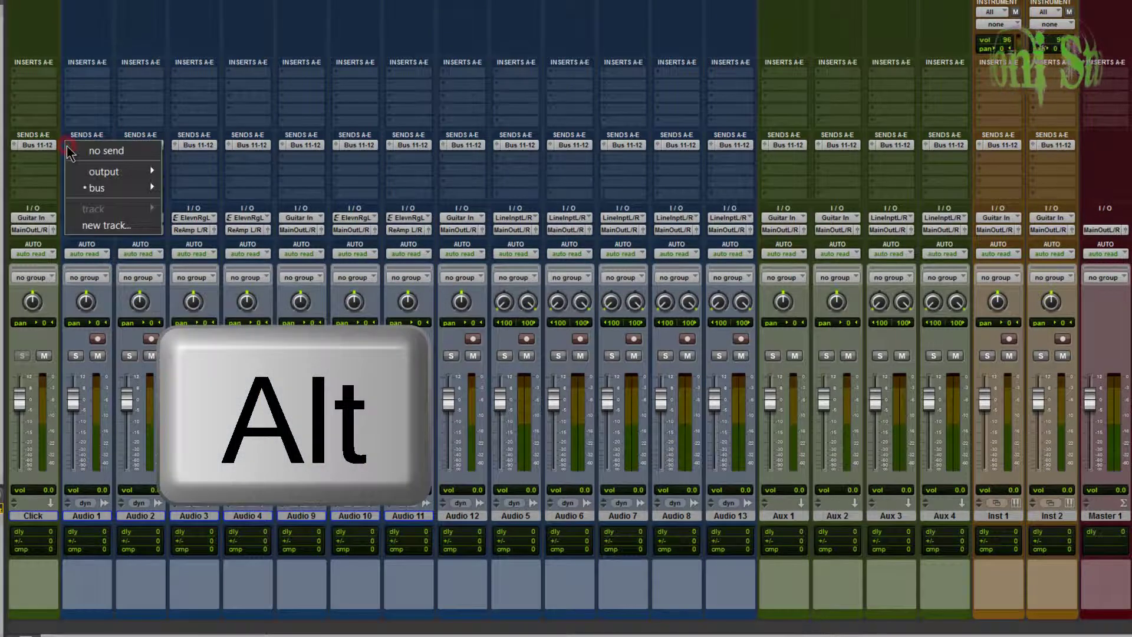
alt+click(98, 151)
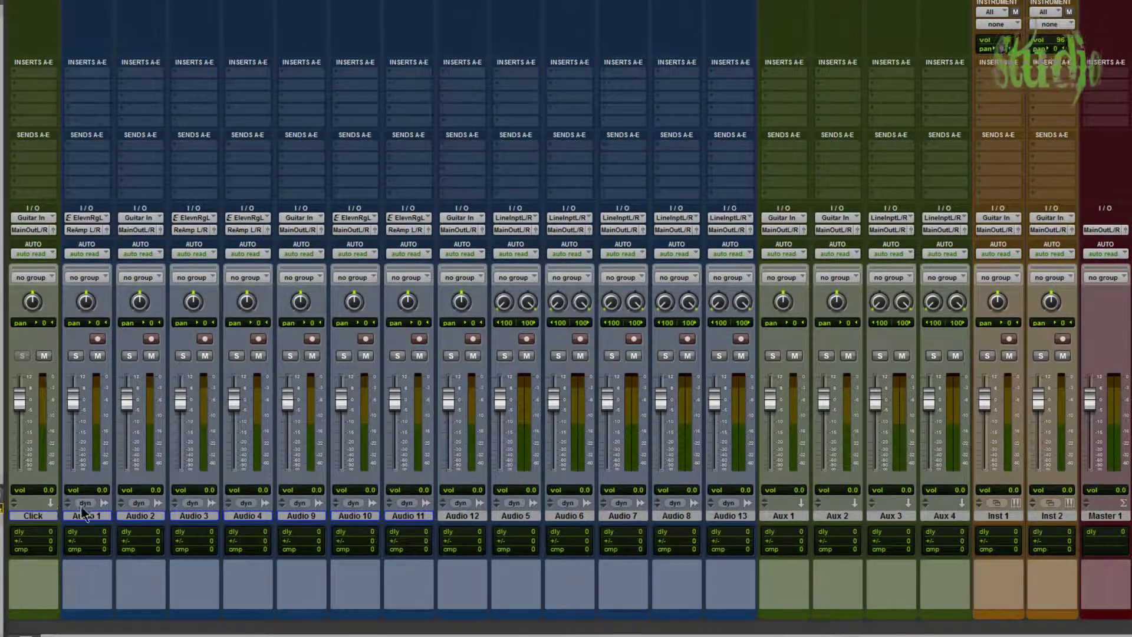
click(140, 516)
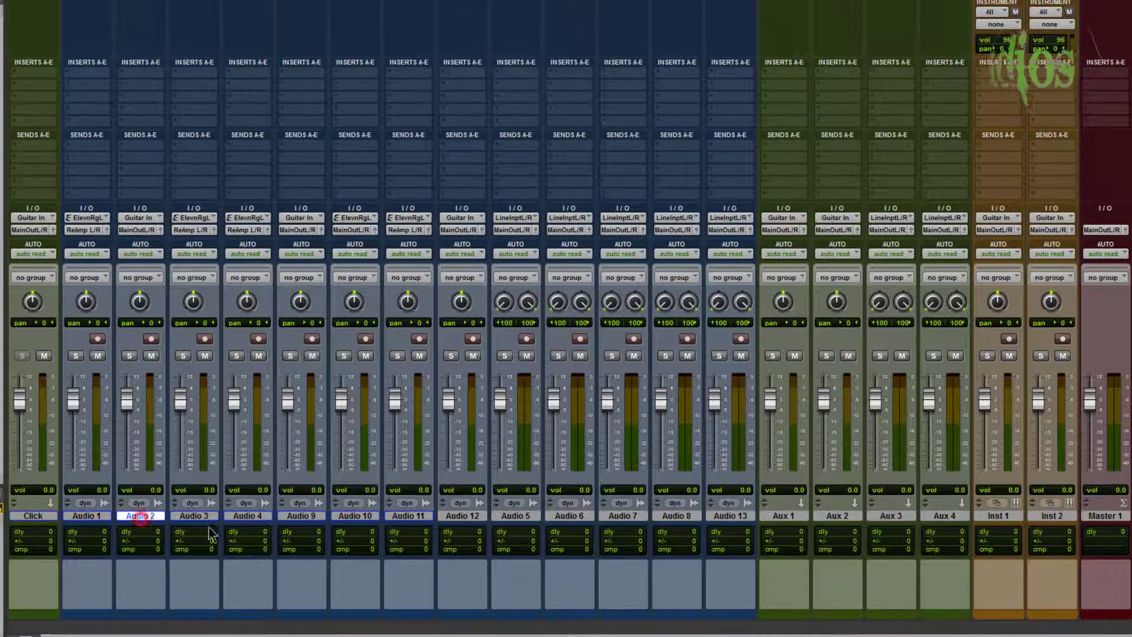
ctrl+click(503, 517)
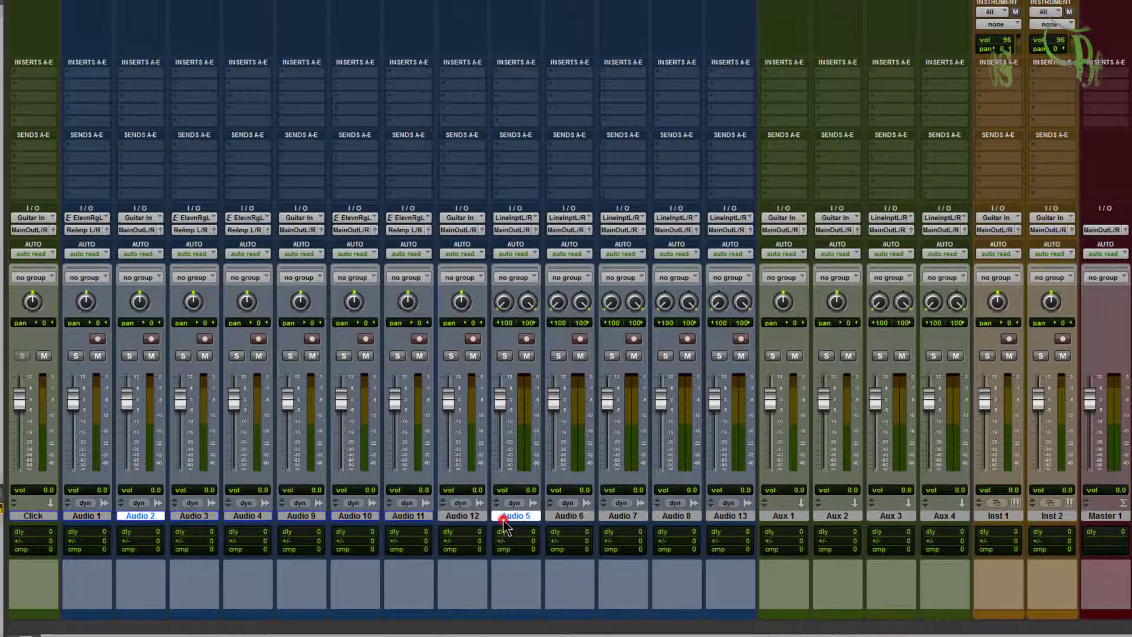
ctrl+click(678, 517)
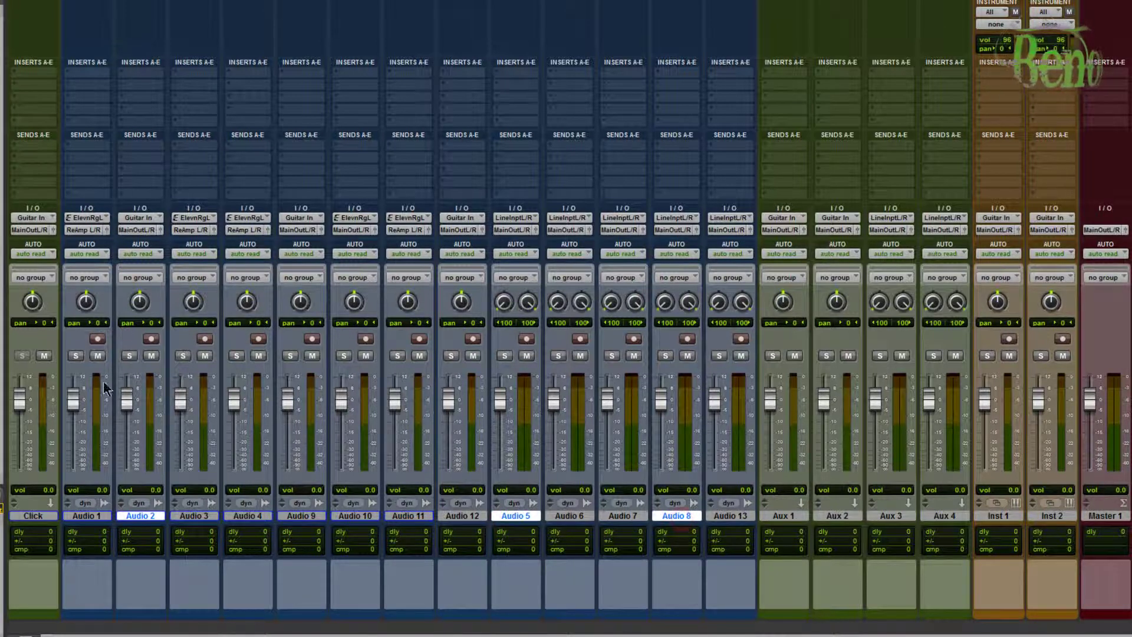
alt+shift+click(147, 156)
mouse_move(152, 186)
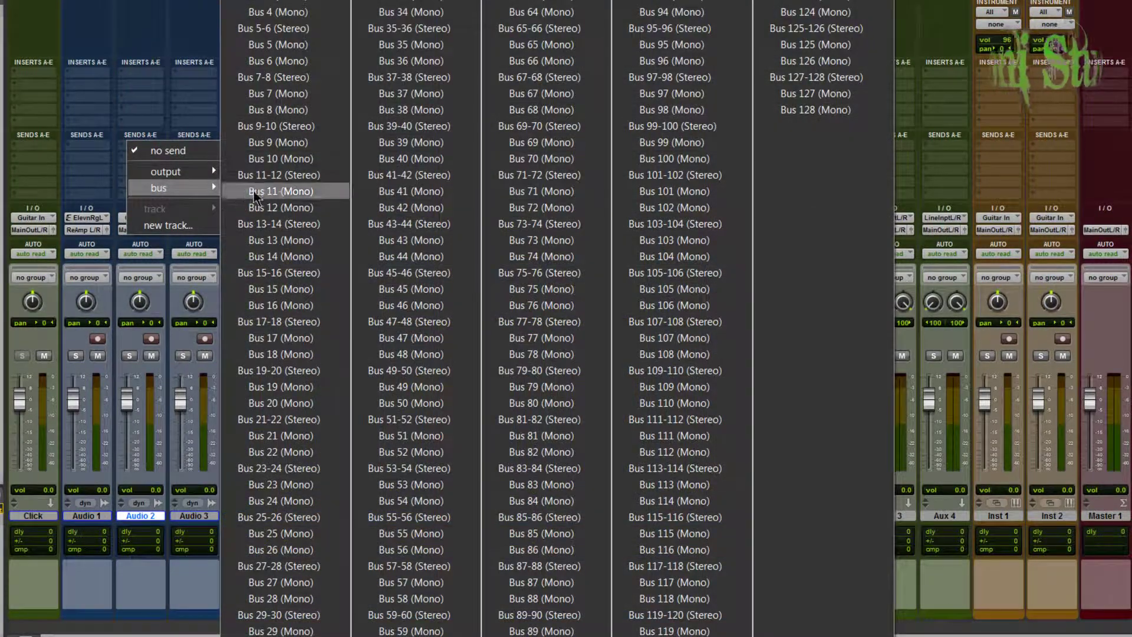
click(298, 175)
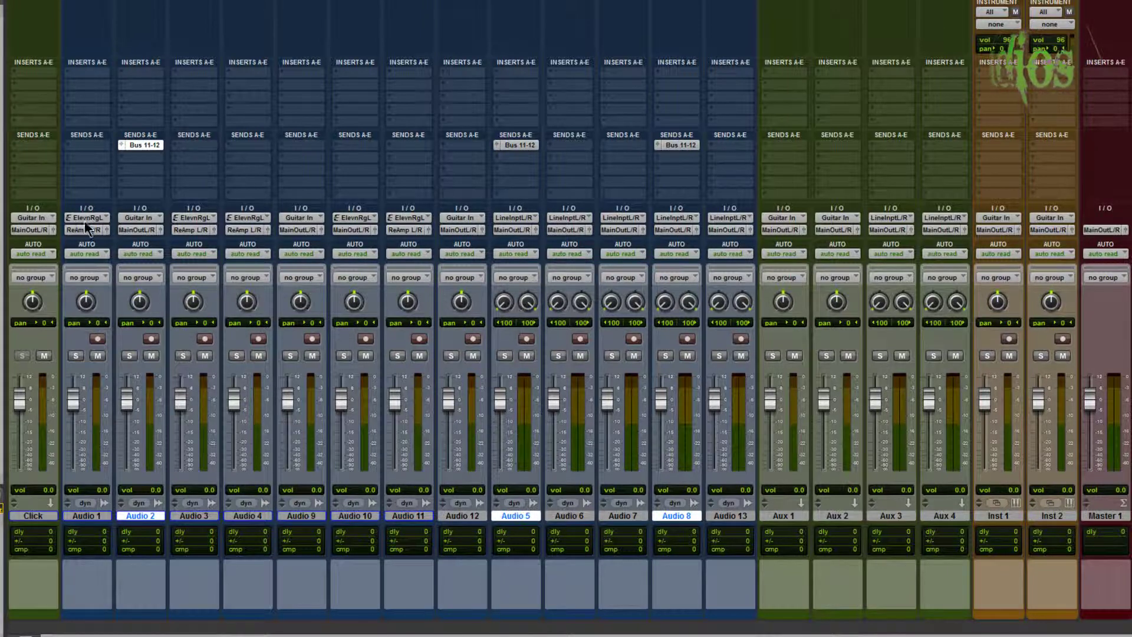
click(124, 146)
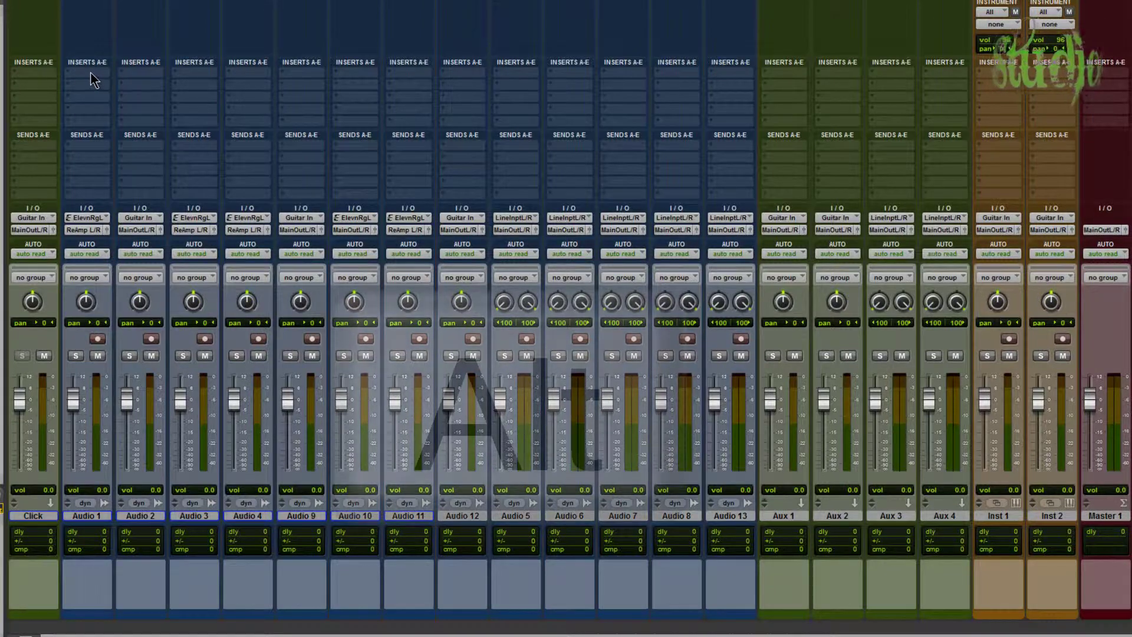
Insert AIR Kill EQ on every track and close its plug-in window.
alt+click(90, 72)
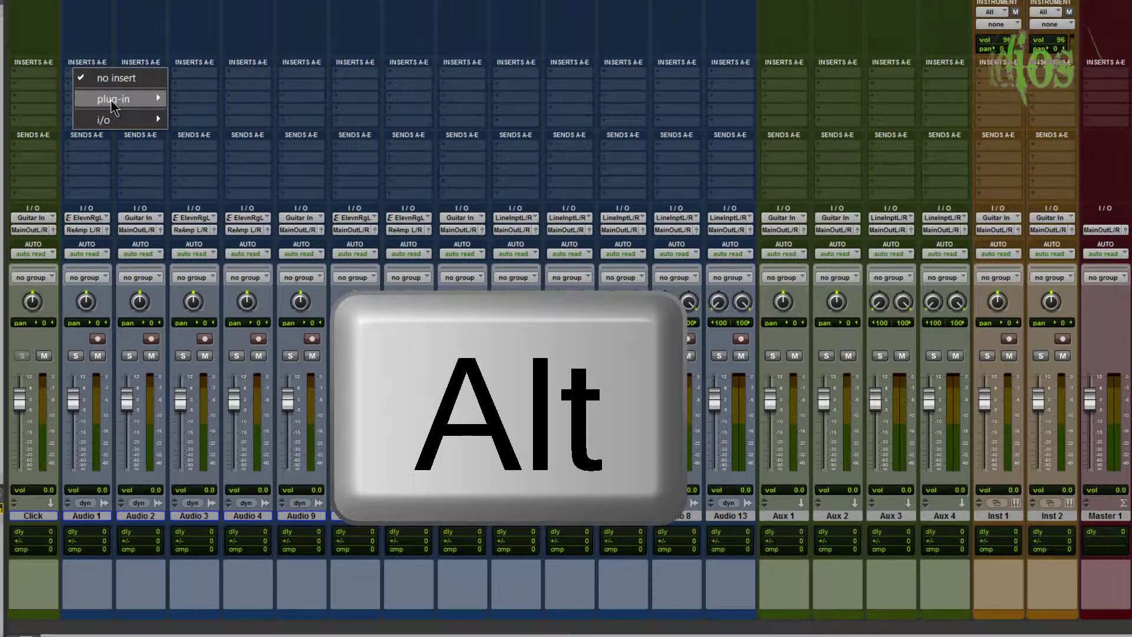
mouse_move(113, 100)
mouse_move(204, 101)
click(320, 98)
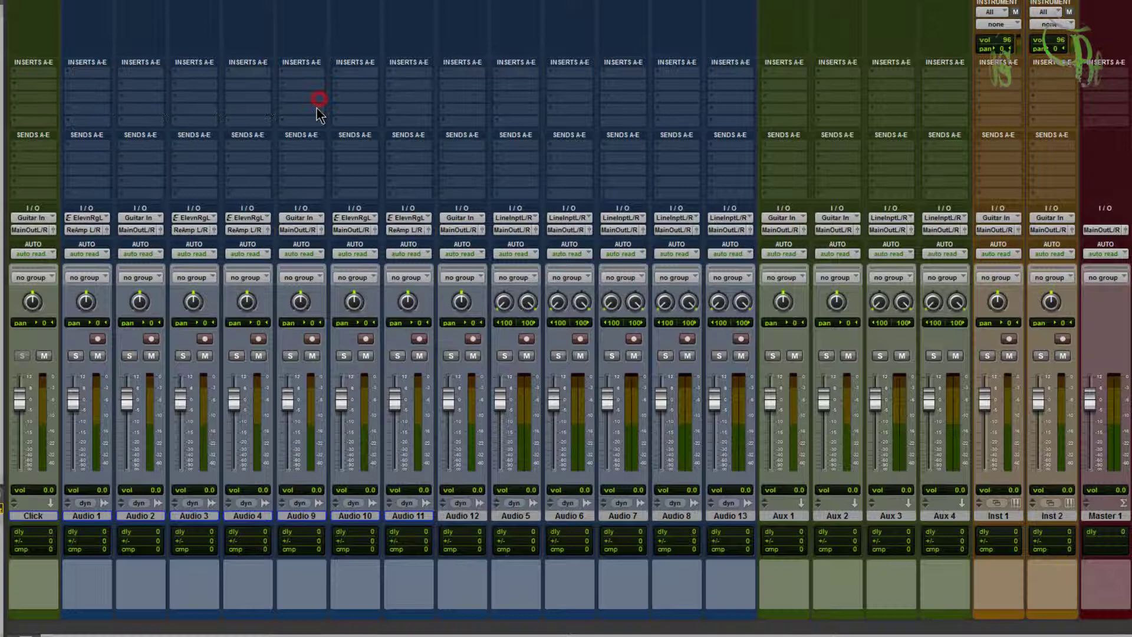
drag(436, 83, 414, 169)
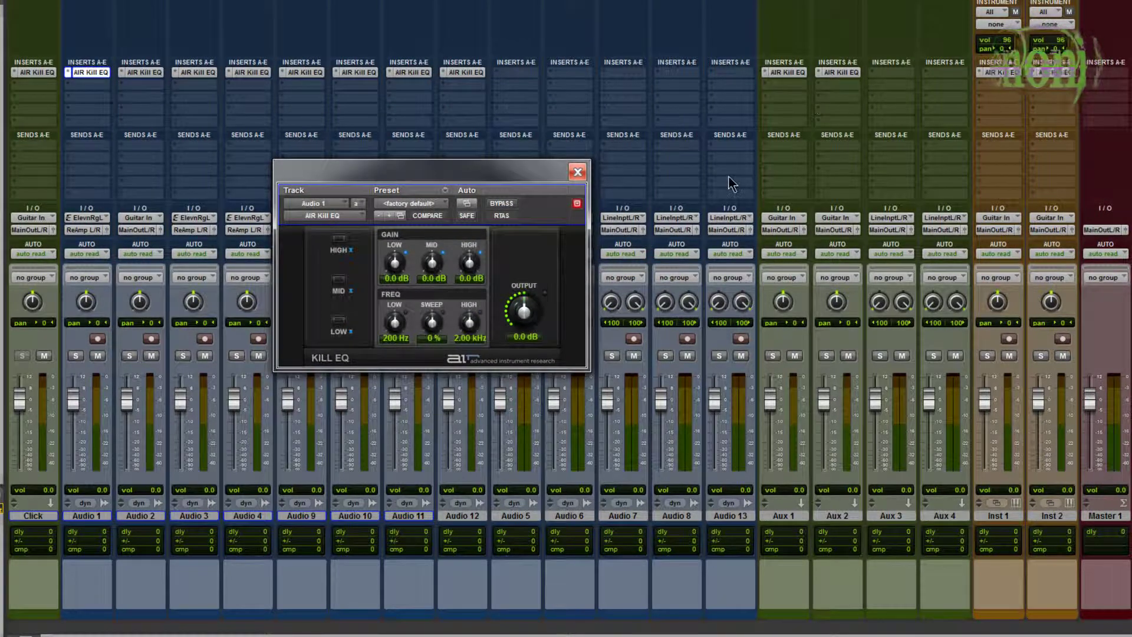
click(579, 172)
Remove Kill EQ from all tracks, then add Audio 4 and Audio 10 to the selection.
click(67, 76)
alt+click(88, 78)
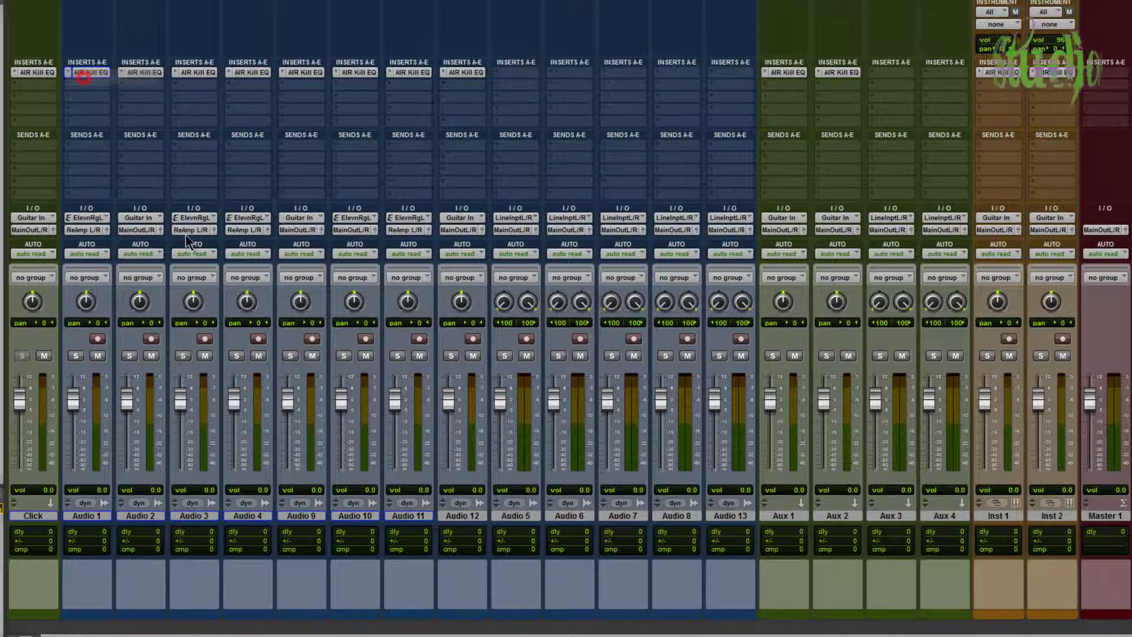
ctrl+click(252, 516)
ctrl+click(363, 517)
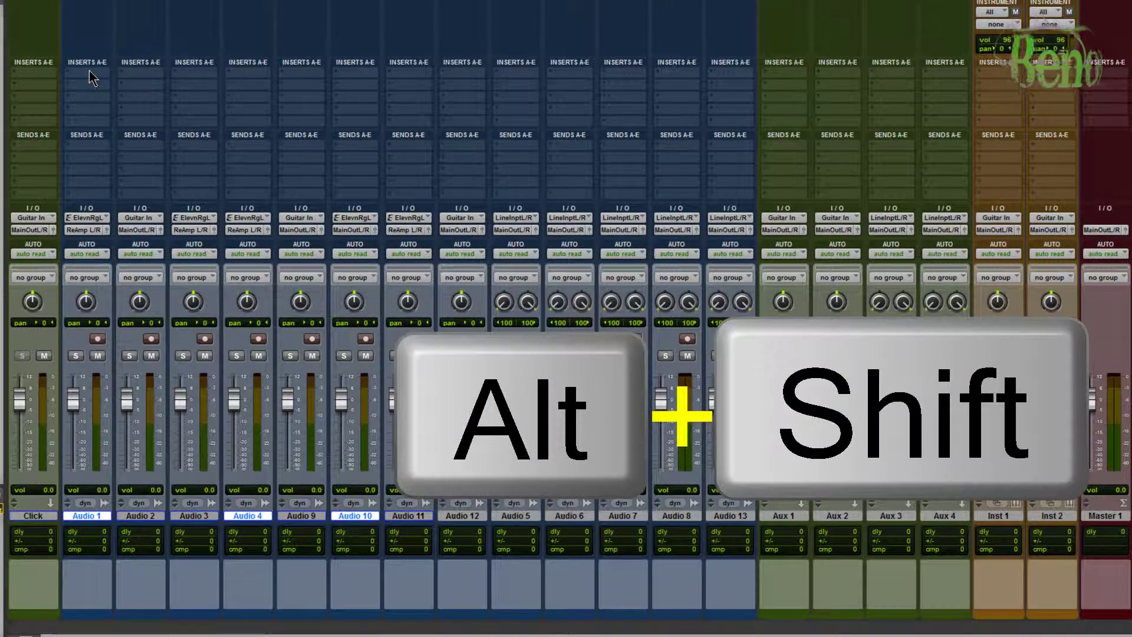
alt+shift+click(90, 69)
mouse_move(135, 99)
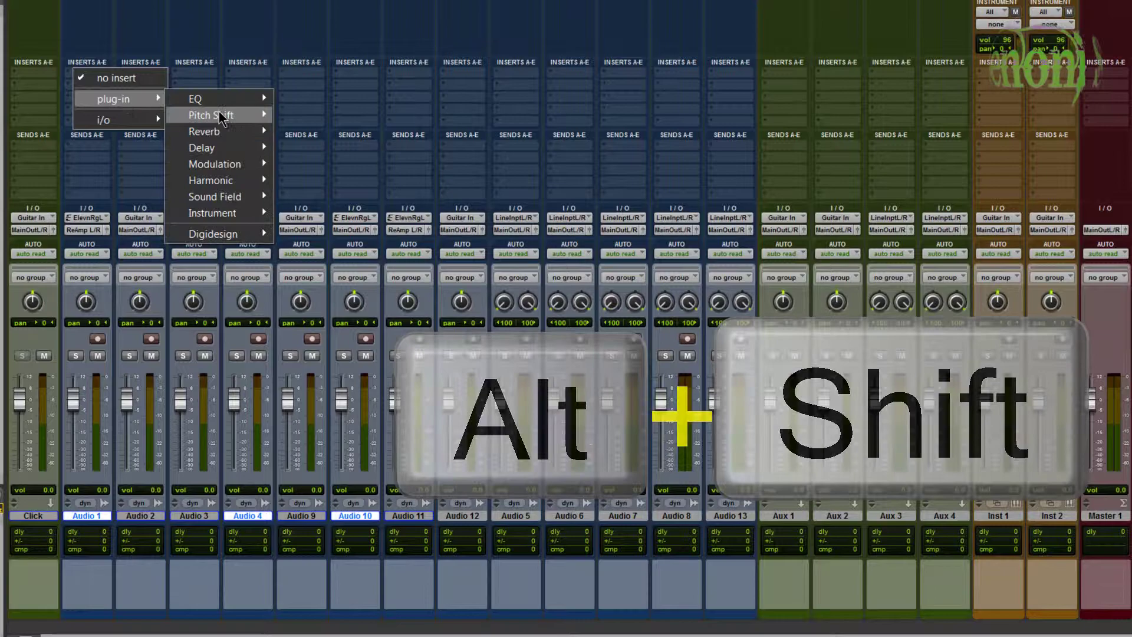
mouse_move(227, 101)
alt+shift+click(314, 102)
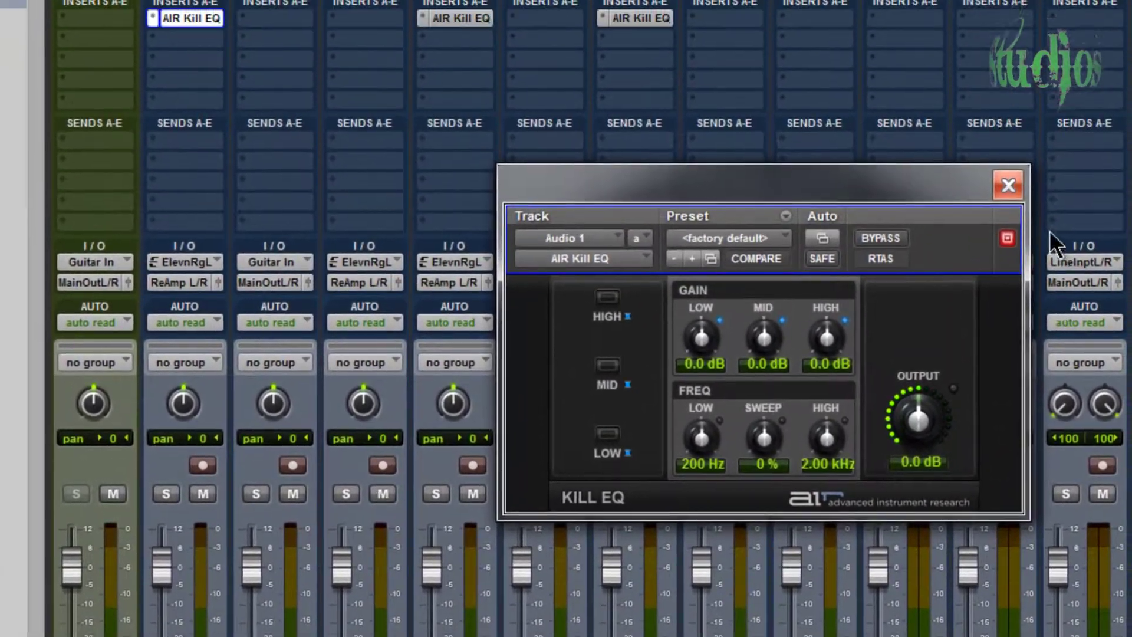
click(1018, 43)
click(117, 52)
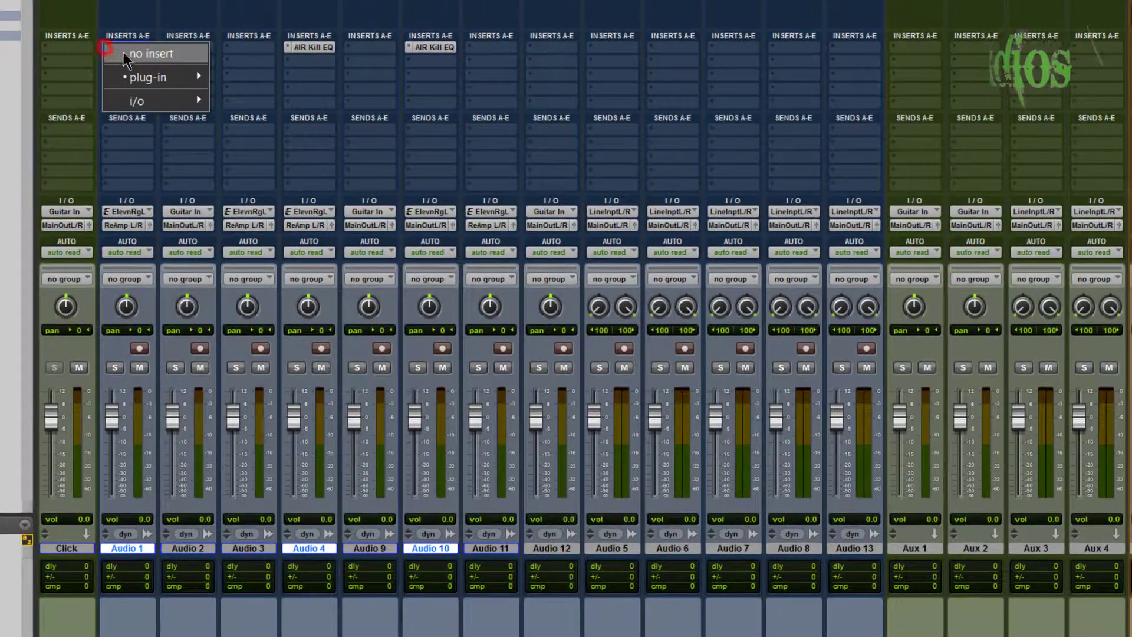
alt+shift+click(125, 53)
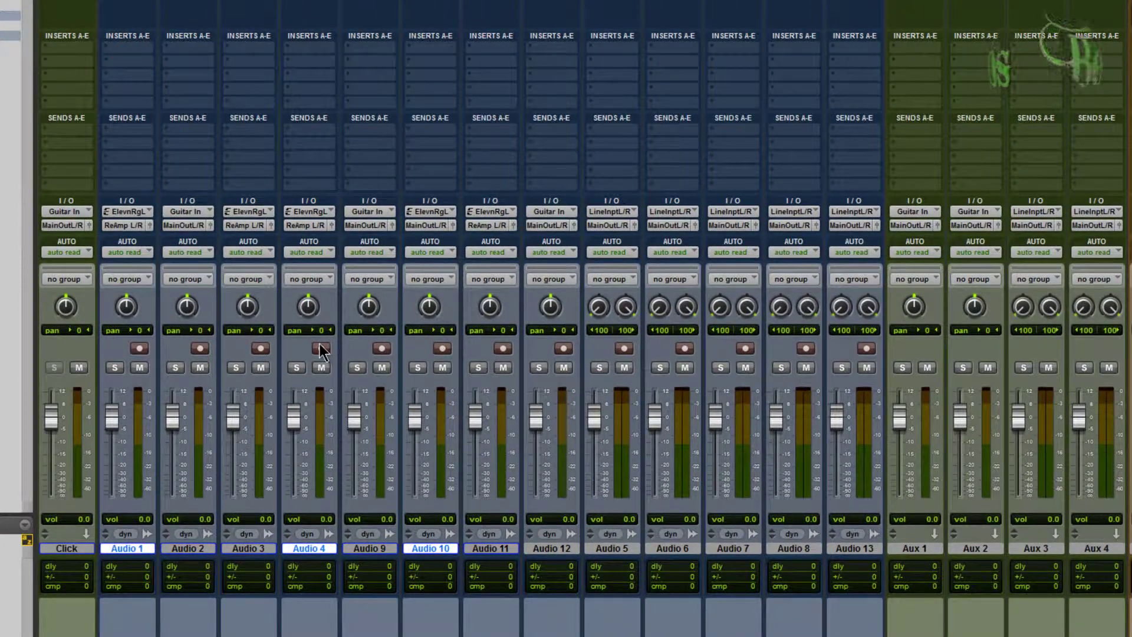
click(678, 45)
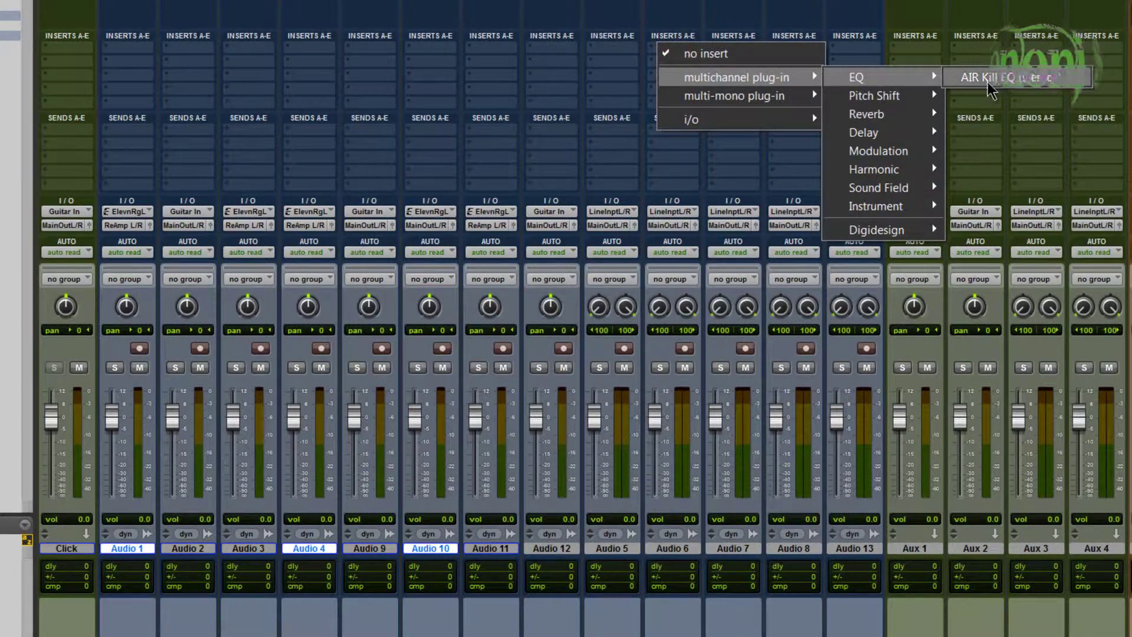
Insert AIR Kill EQ on all stereo tracks, close it, then undo the inserts.
alt+click(978, 76)
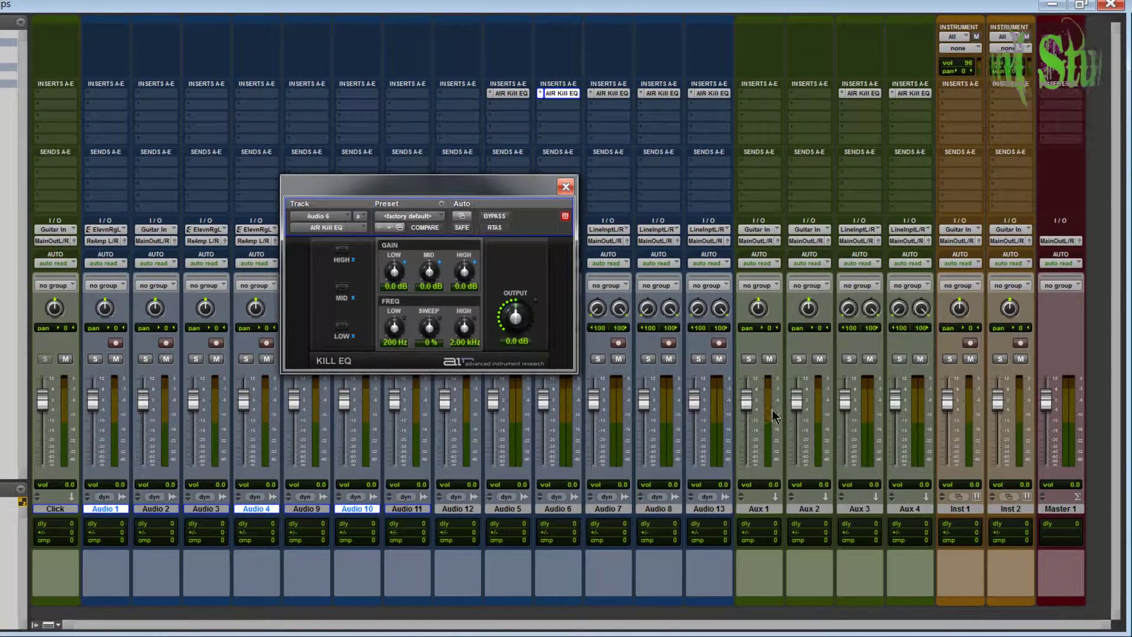
click(582, 182)
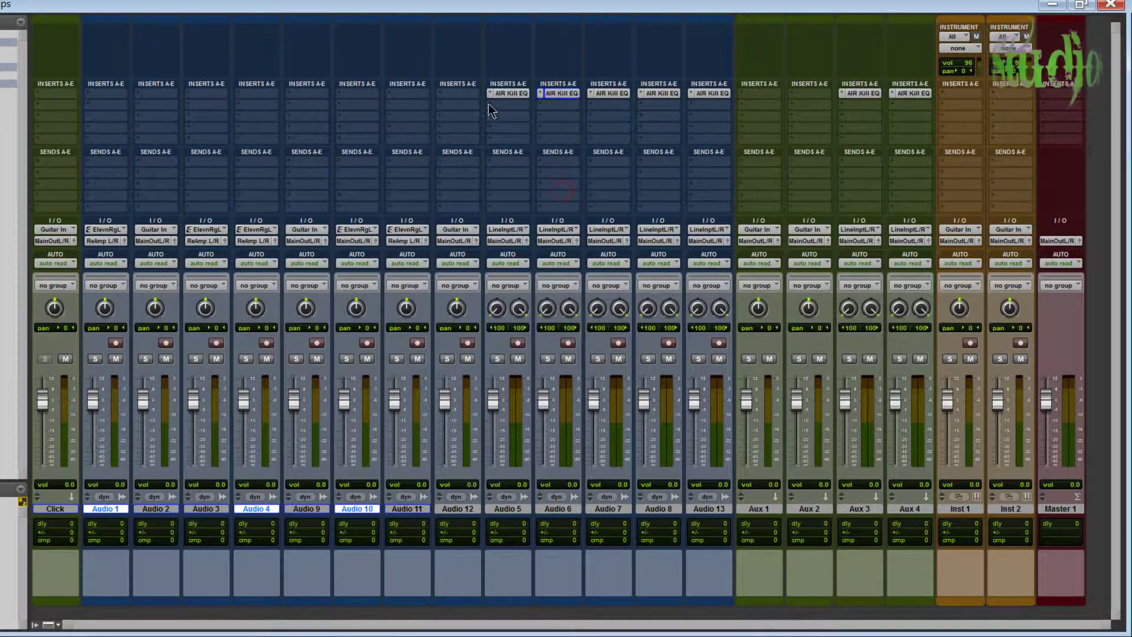
key(ctrl+z)
Put multi-mono Eleven Free on insert A of every track and close its window.
click(510, 98)
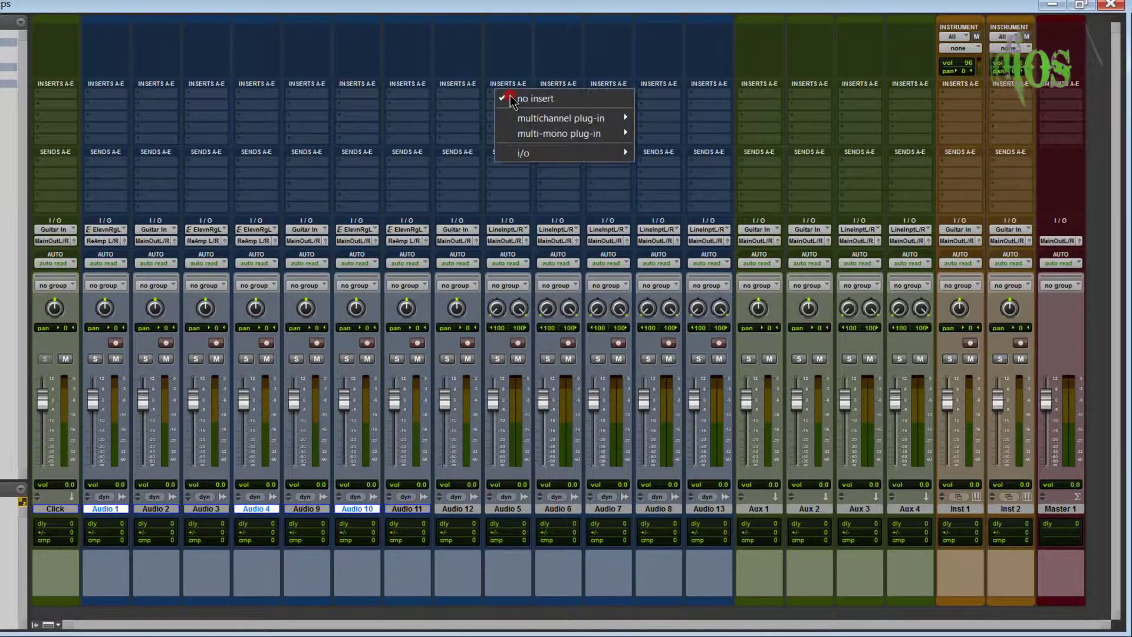
mouse_move(523, 137)
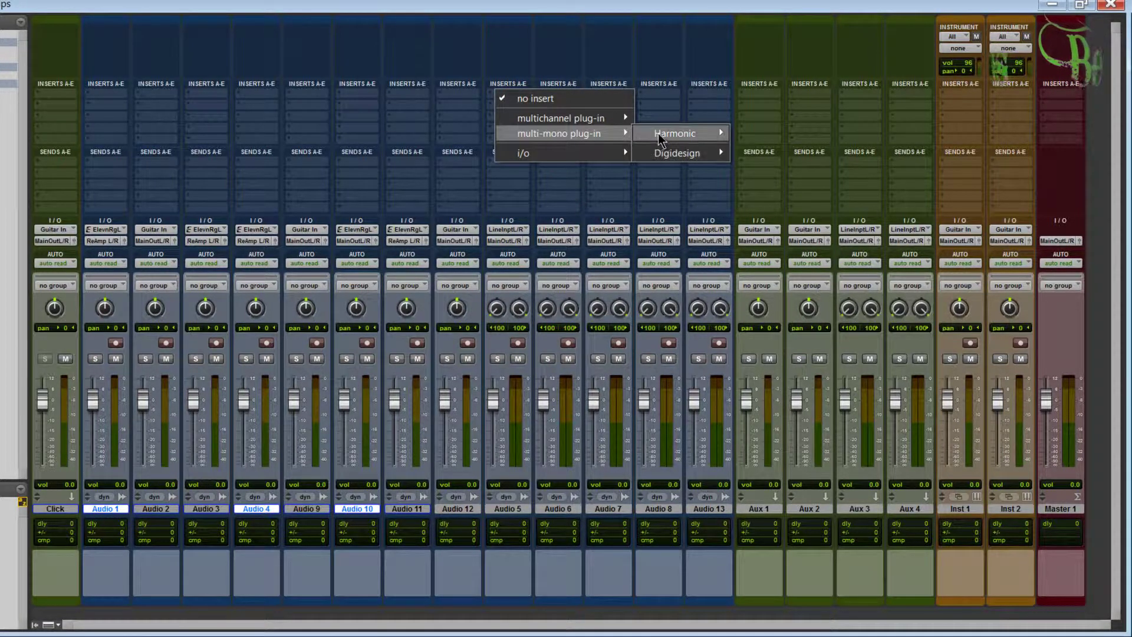
mouse_move(657, 133)
alt+click(801, 147)
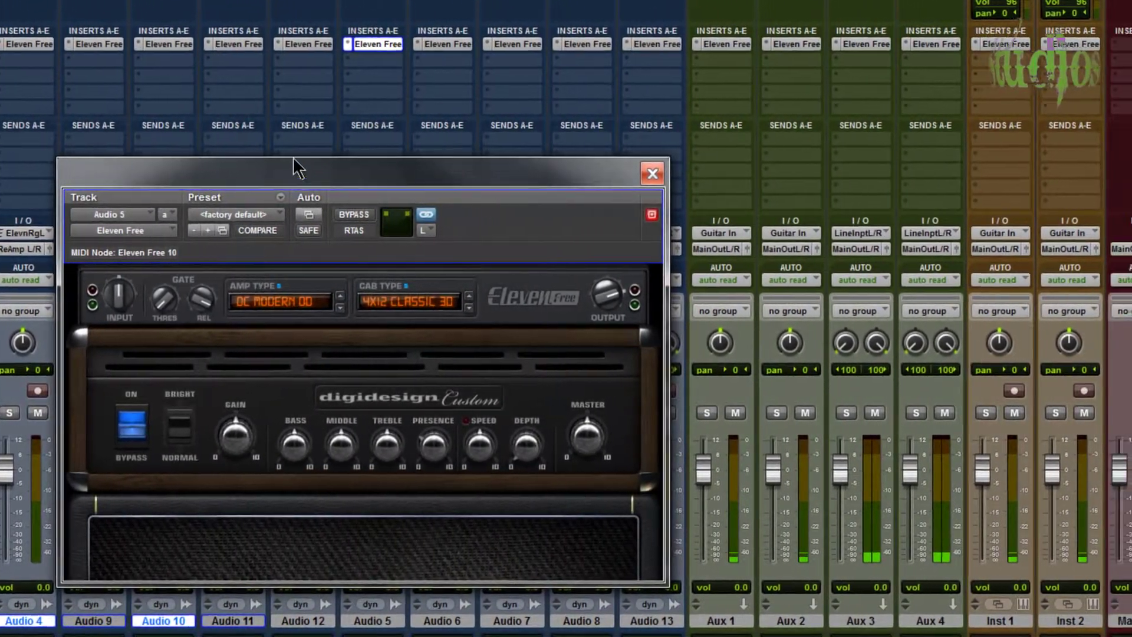
drag(552, 172, 406, 8)
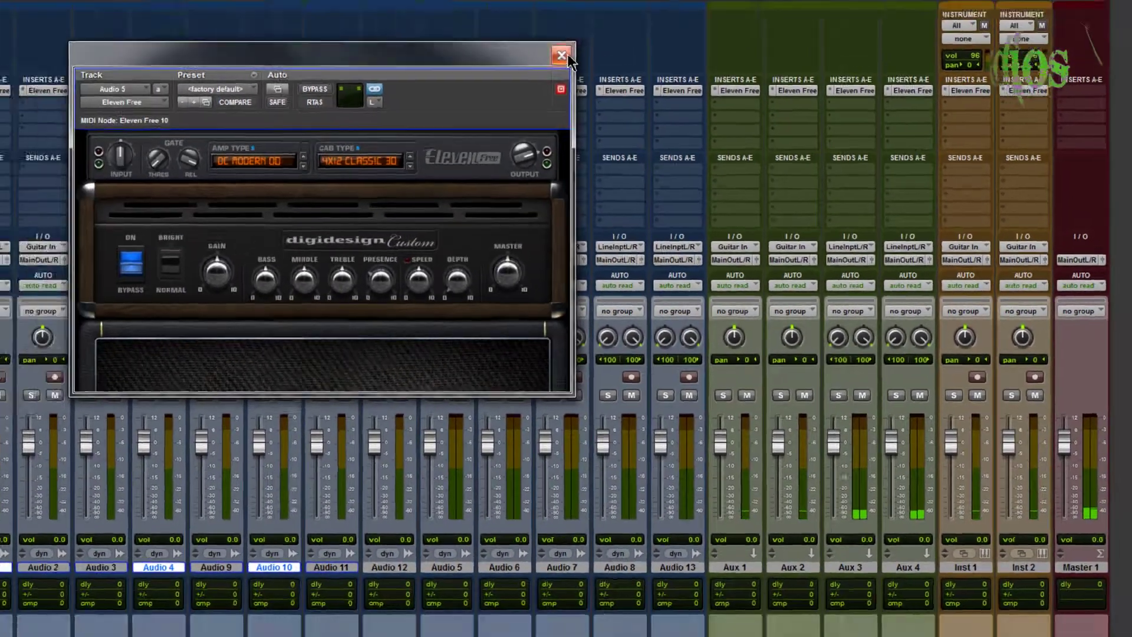
click(476, 5)
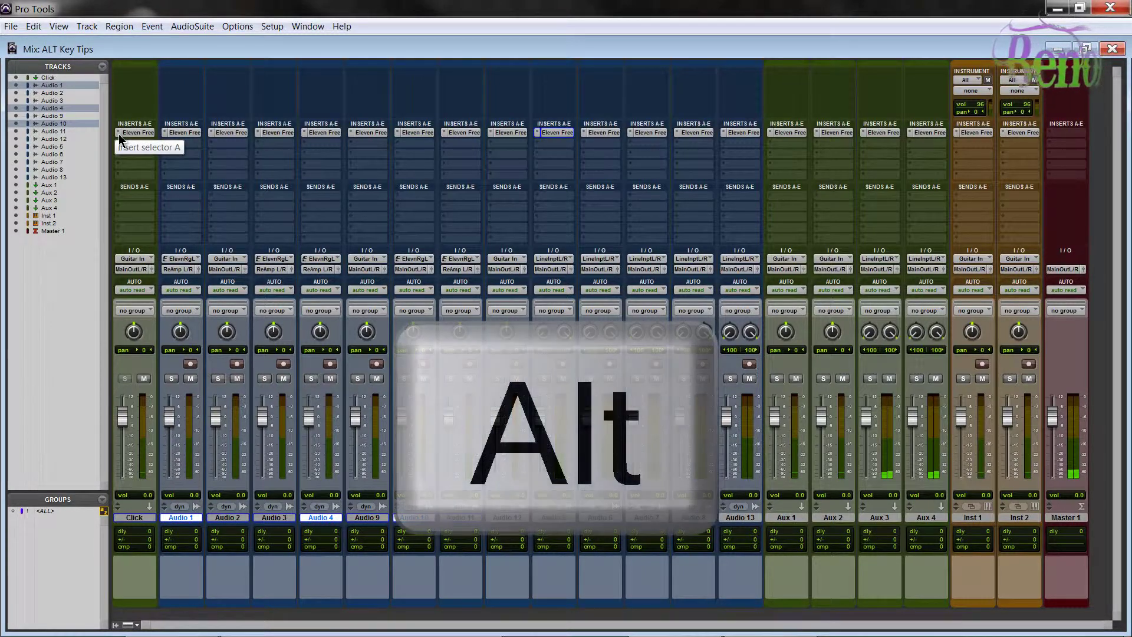
alt+click(119, 133)
Set insert A to no insert on all tracks, clearing Eleven Free.
alt+click(136, 139)
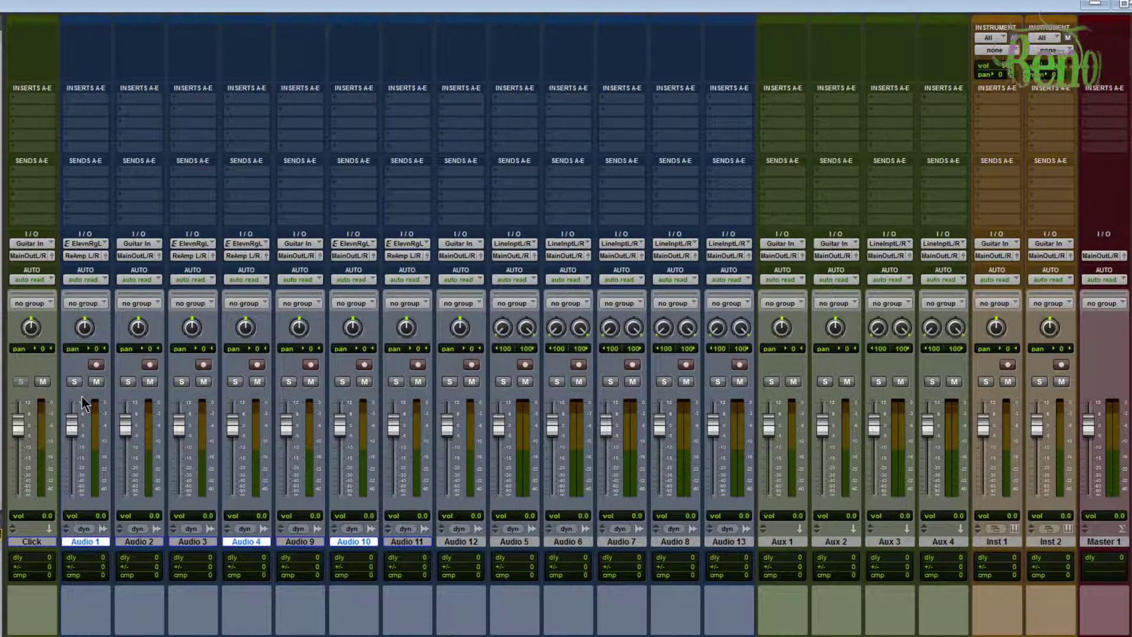
key(alt)
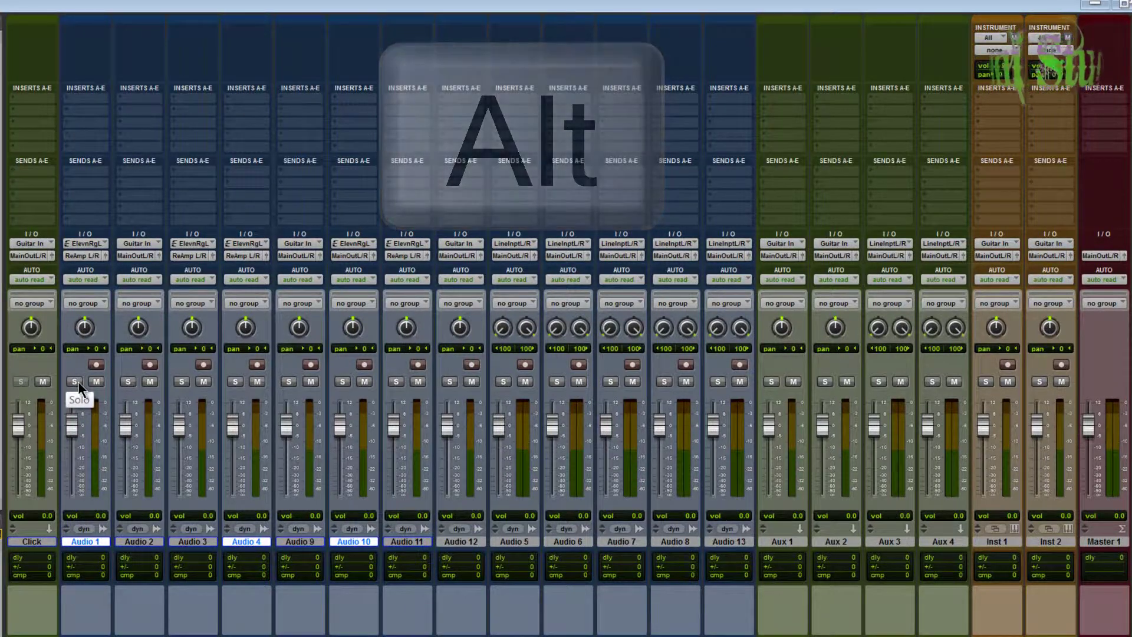
alt+click(75, 381)
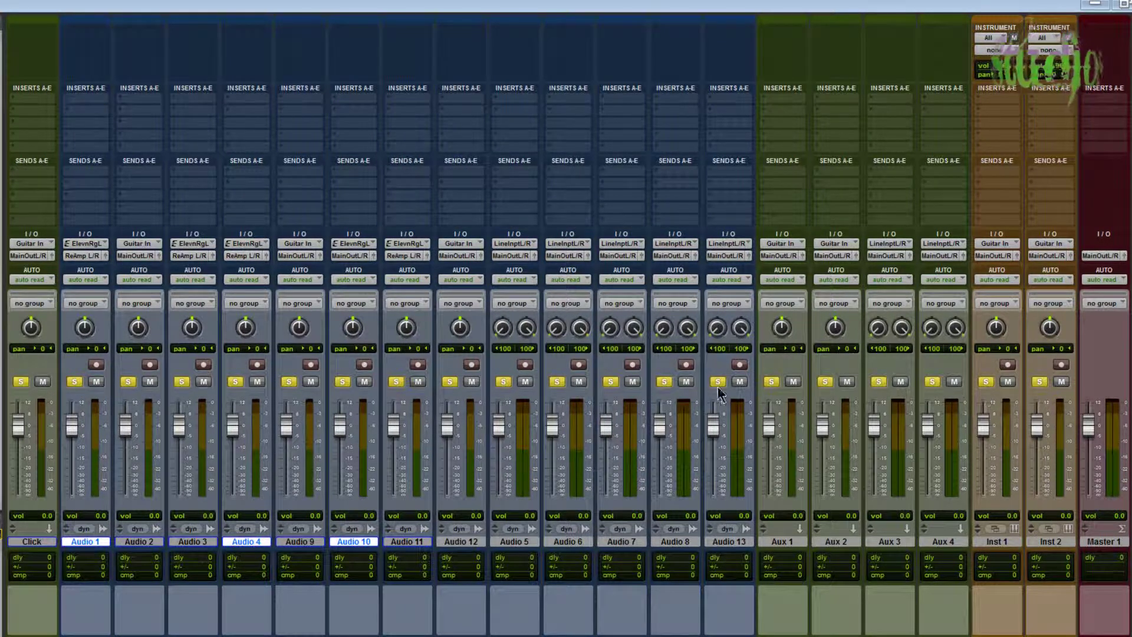
alt+click(70, 383)
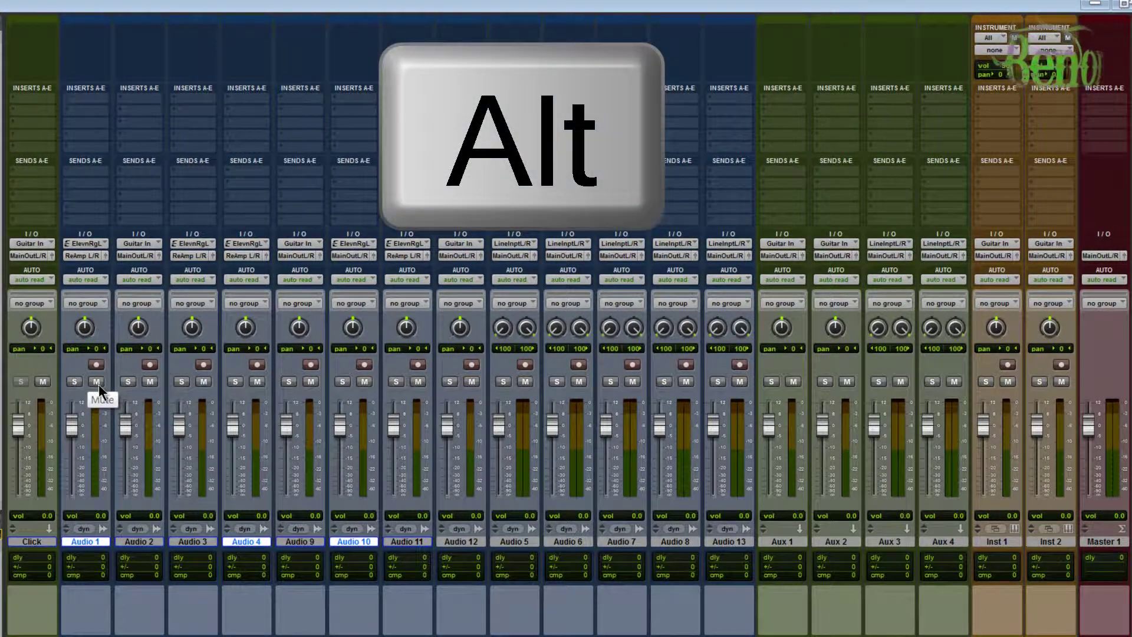
alt+click(97, 381)
alt+click(96, 382)
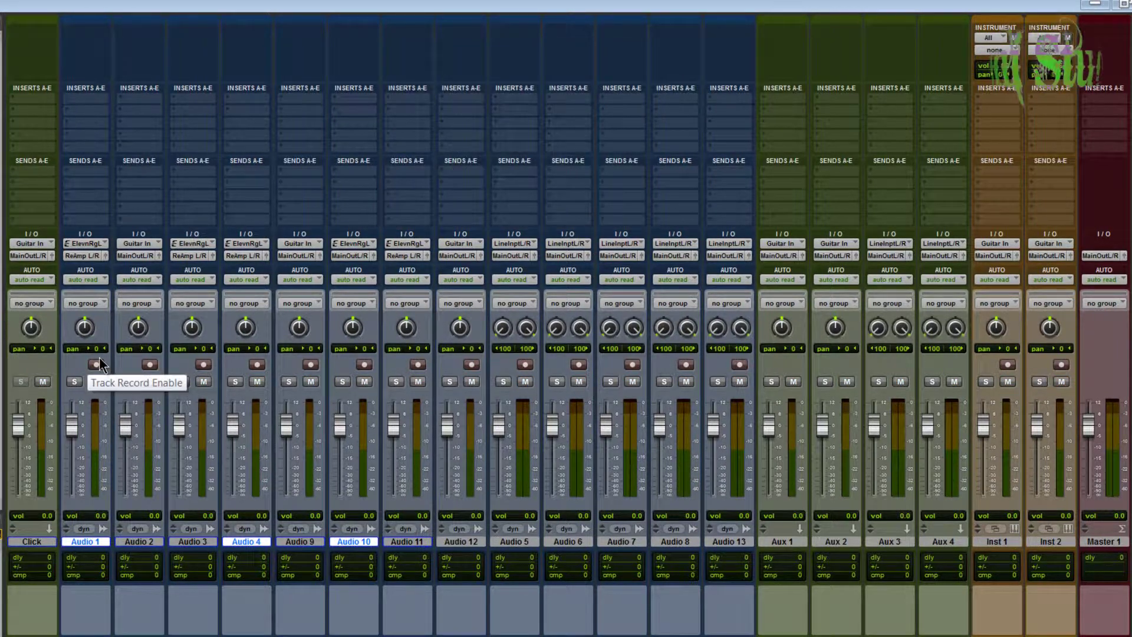
alt+click(97, 364)
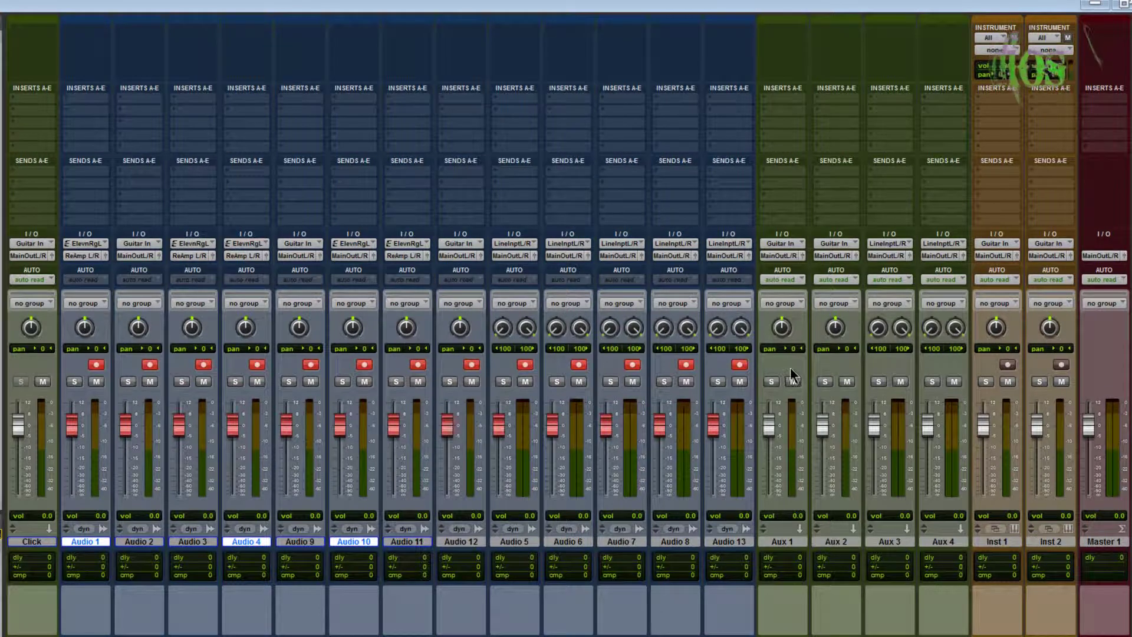
alt+click(740, 365)
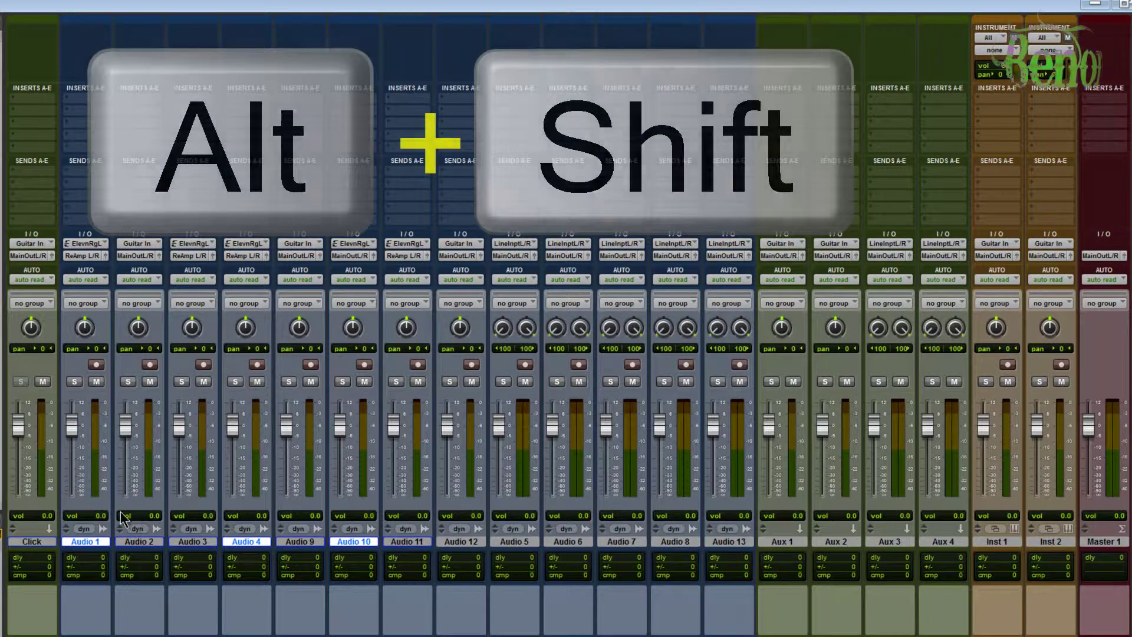
alt+shift+click(96, 364)
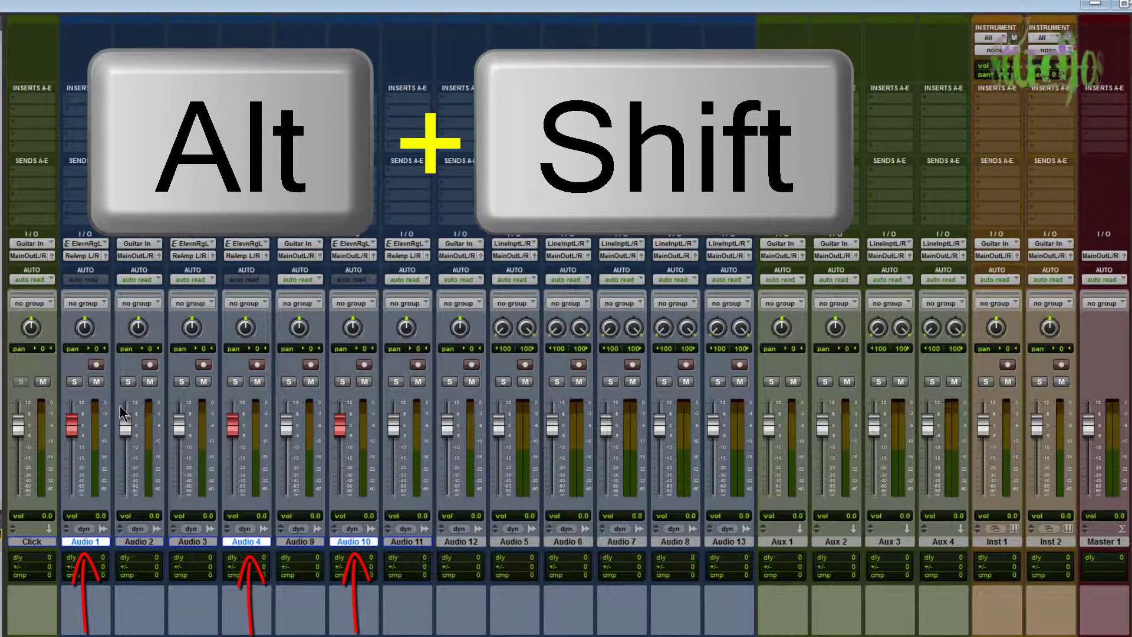
alt+shift+click(74, 381)
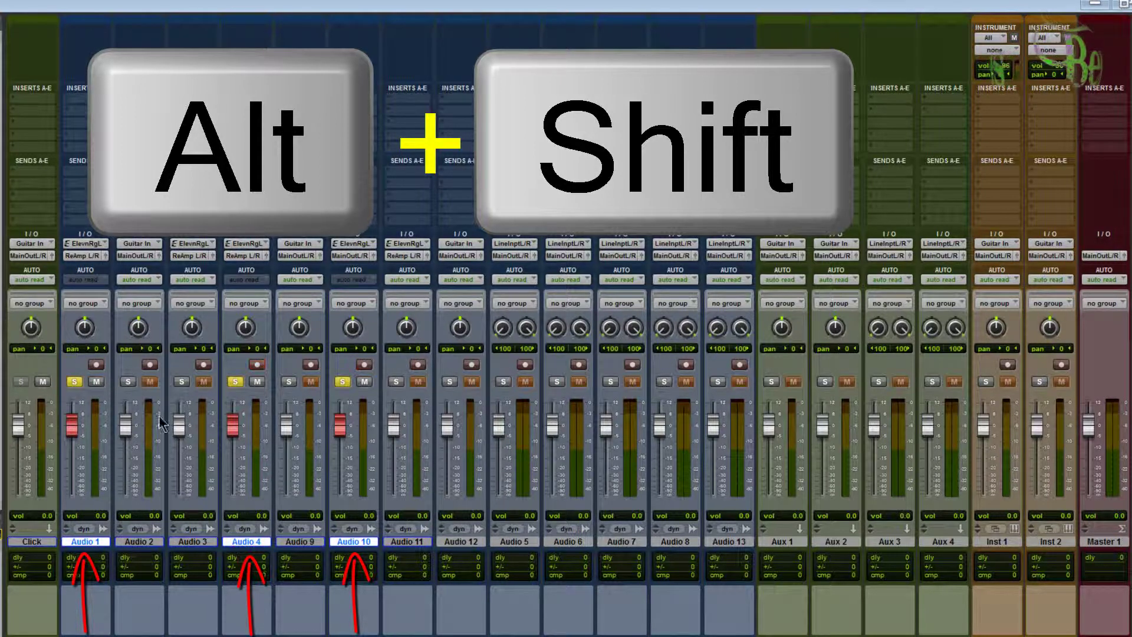
alt+shift+click(75, 381)
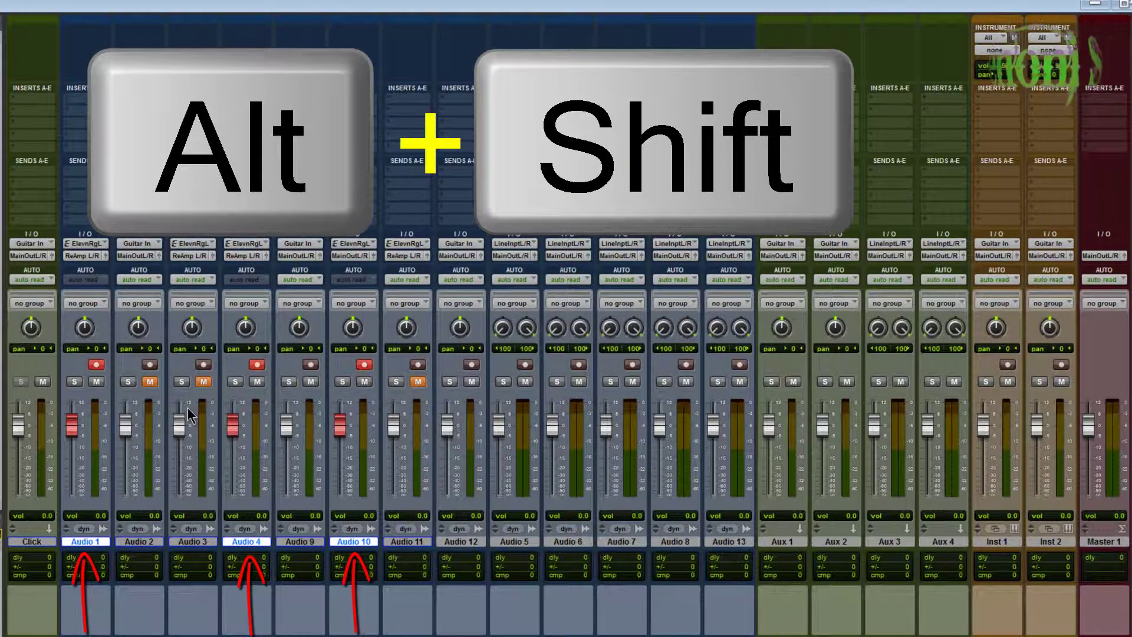
alt+shift+click(204, 382)
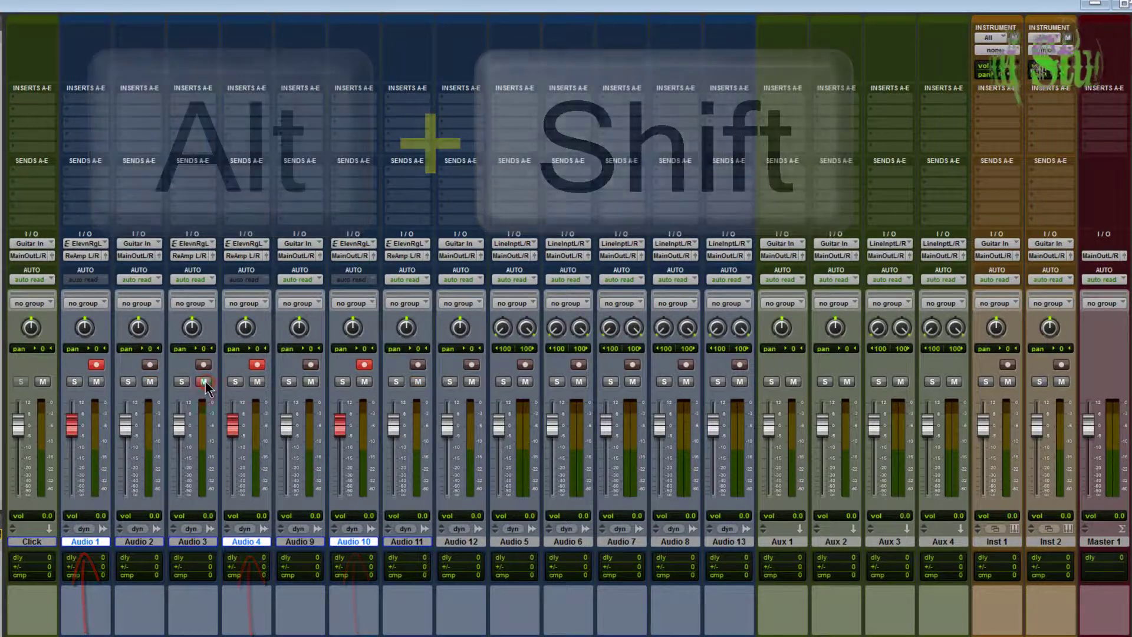
alt+click(365, 365)
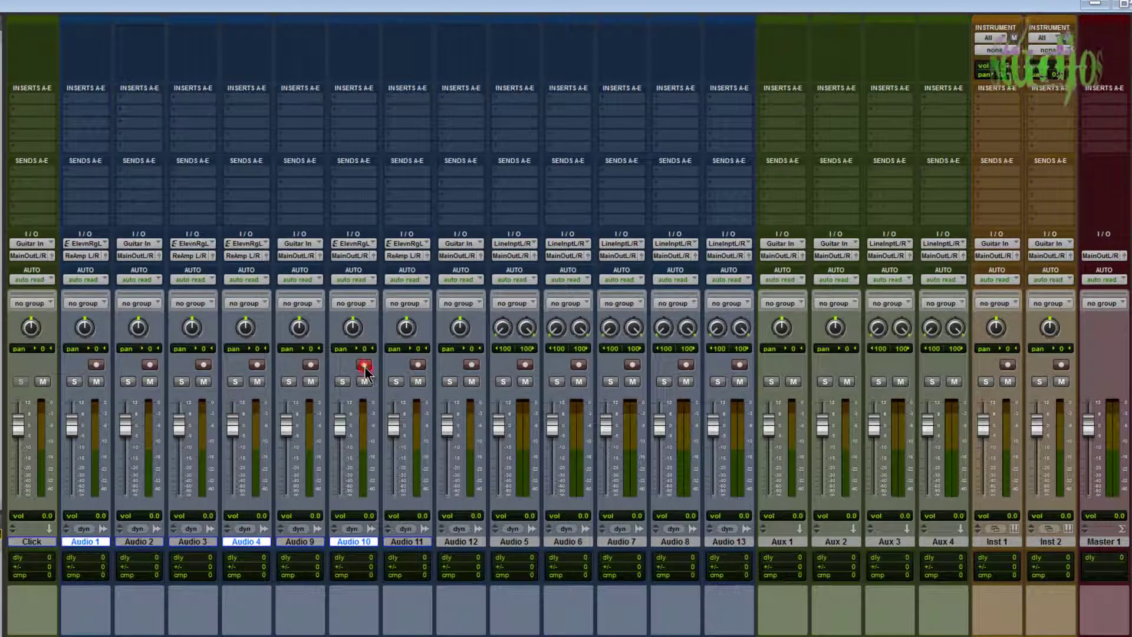